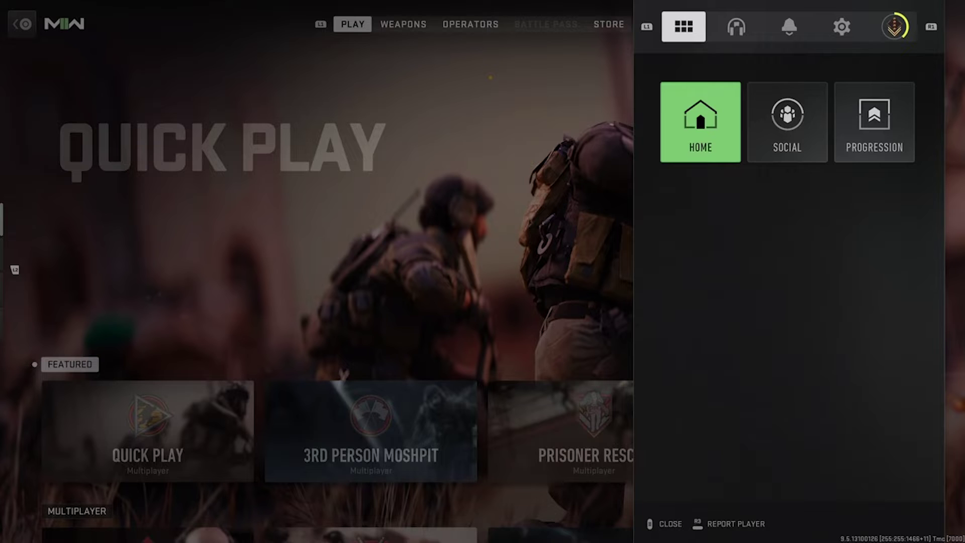
# Open the Settings section of the side menu
pyautogui.press('e')
pyautogui.press('e')
pyautogui.press('e')
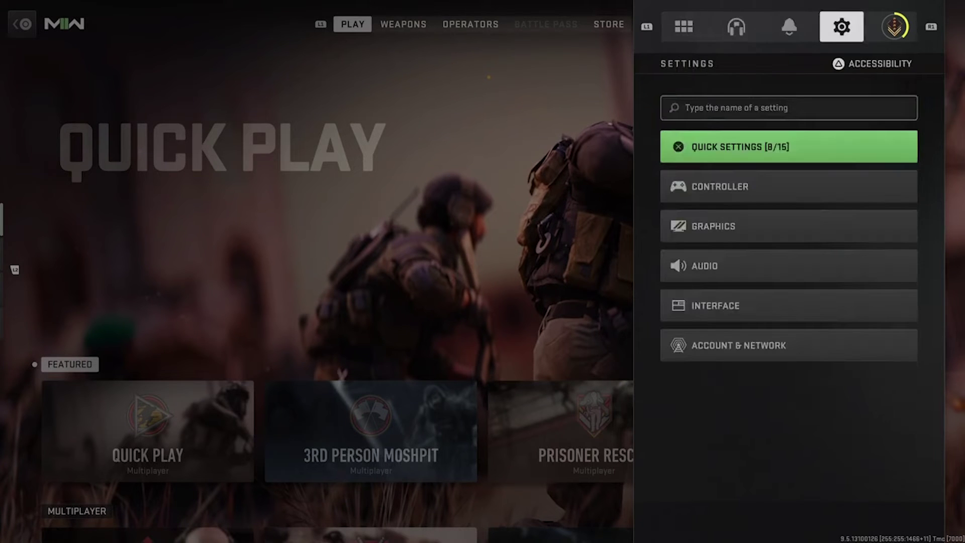
# Look over the settings categories from Quick Settings through Account & Network
pyautogui.press('Down')
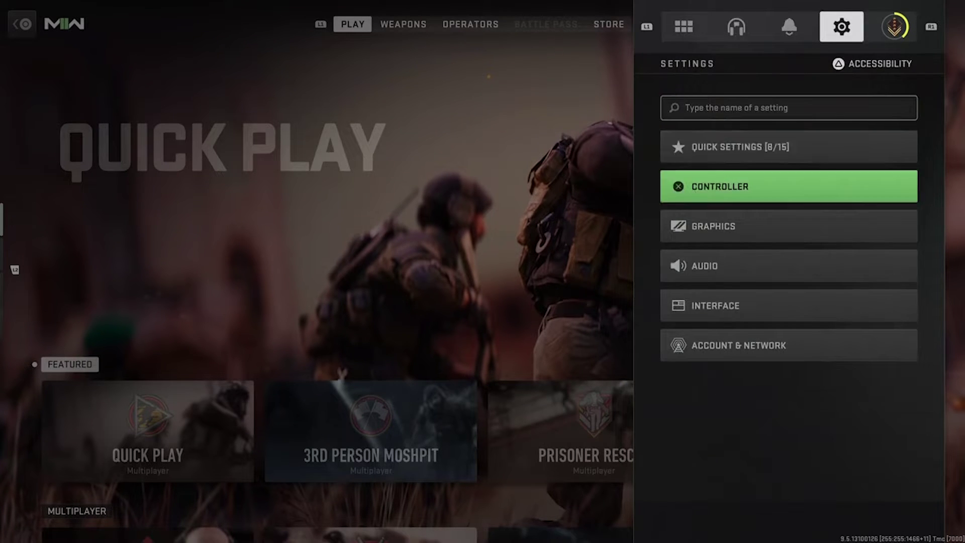
pyautogui.press('Up')
pyautogui.press('Down')
pyautogui.press('Down')
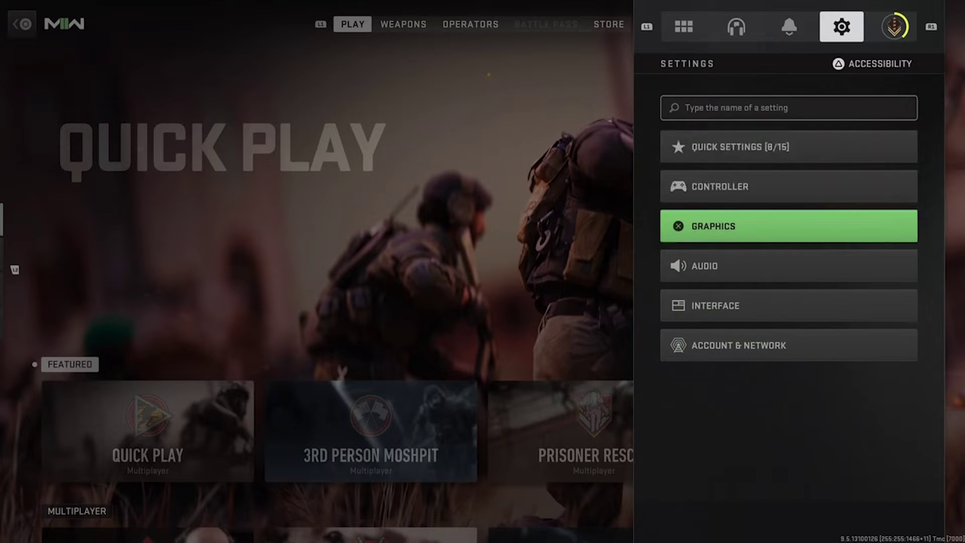
pyautogui.press('Up')
pyautogui.press('Up')
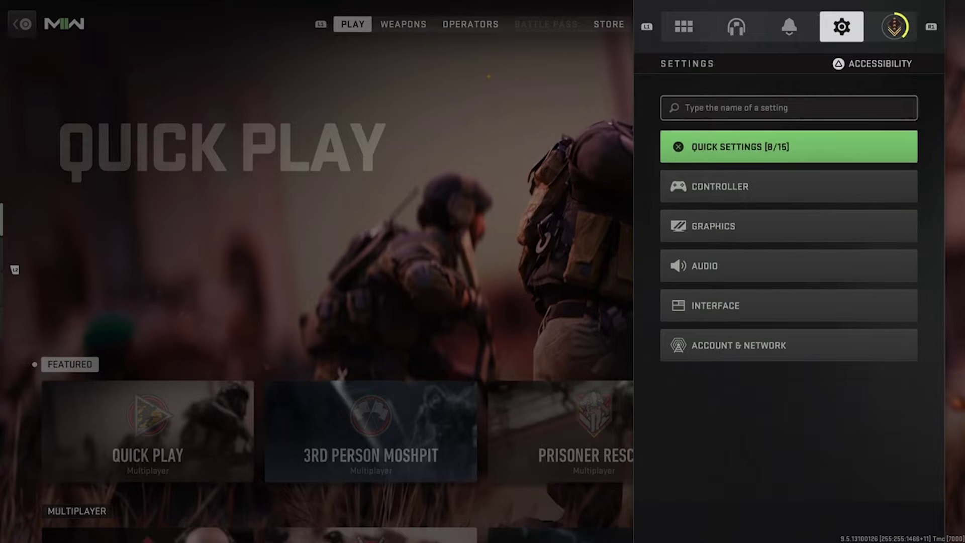
pyautogui.press('Down')
pyautogui.press('Down')
pyautogui.press('Down')
pyautogui.press('Down')
pyautogui.press('Down')
pyautogui.press('Up')
pyautogui.press('Up')
pyautogui.press('Up')
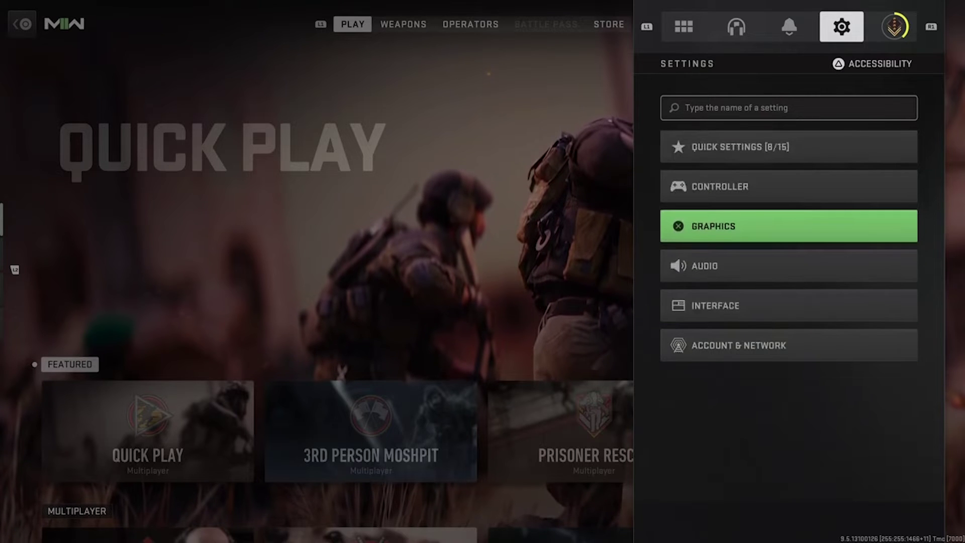
pyautogui.press('Up')
pyautogui.press('Up')
pyautogui.press('Down')
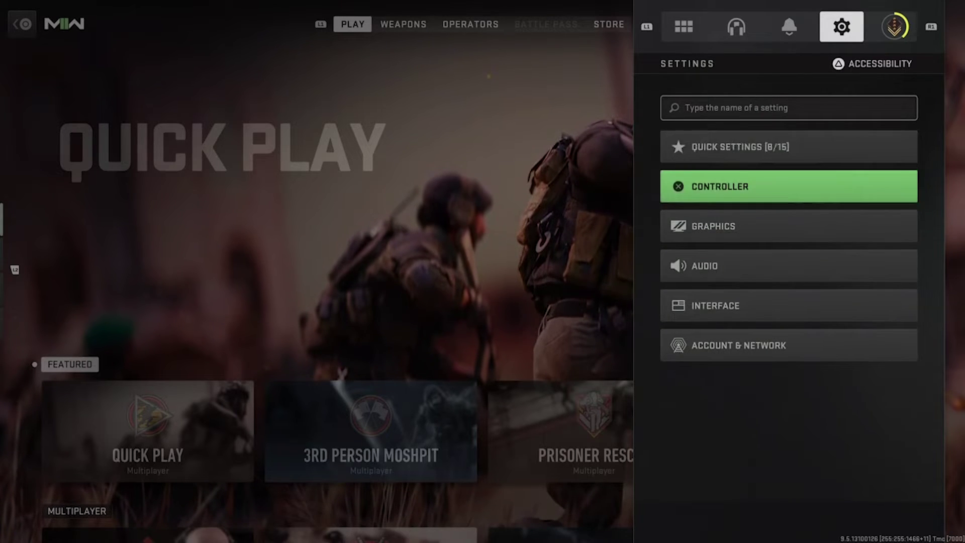
pyautogui.press('Up')
pyautogui.press('Return')
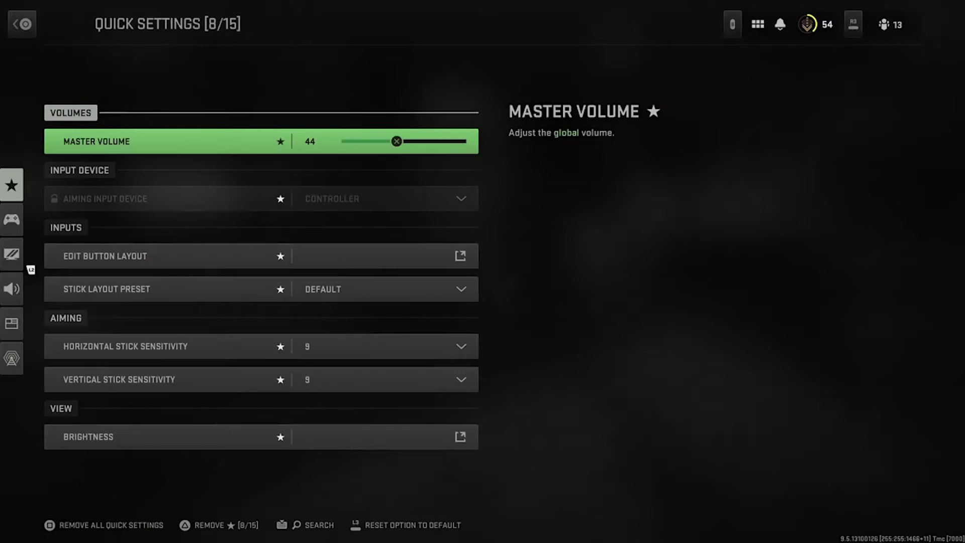
pyautogui.press('Down')
pyautogui.press('Up')
pyautogui.press('Down')
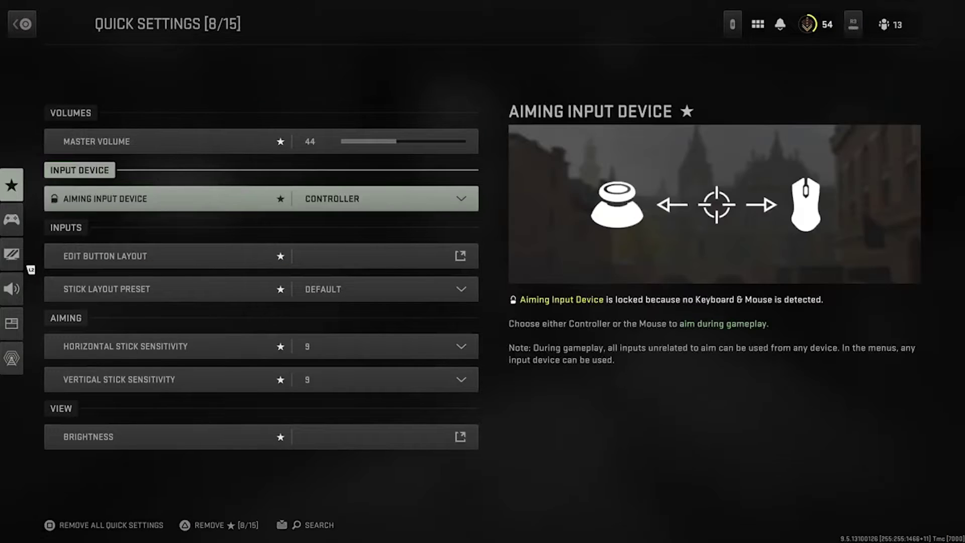
pyautogui.press('Escape')
pyautogui.press('Down')
pyautogui.press('Up')
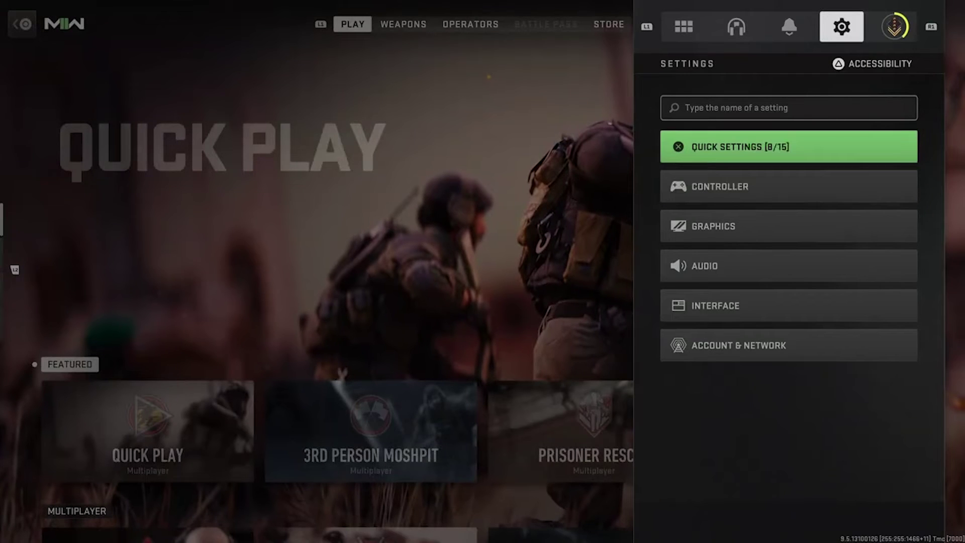
# Open Quick Settings and review its entries from Master Volume through Horizontal Stick Sensitivity
pyautogui.press('Return')
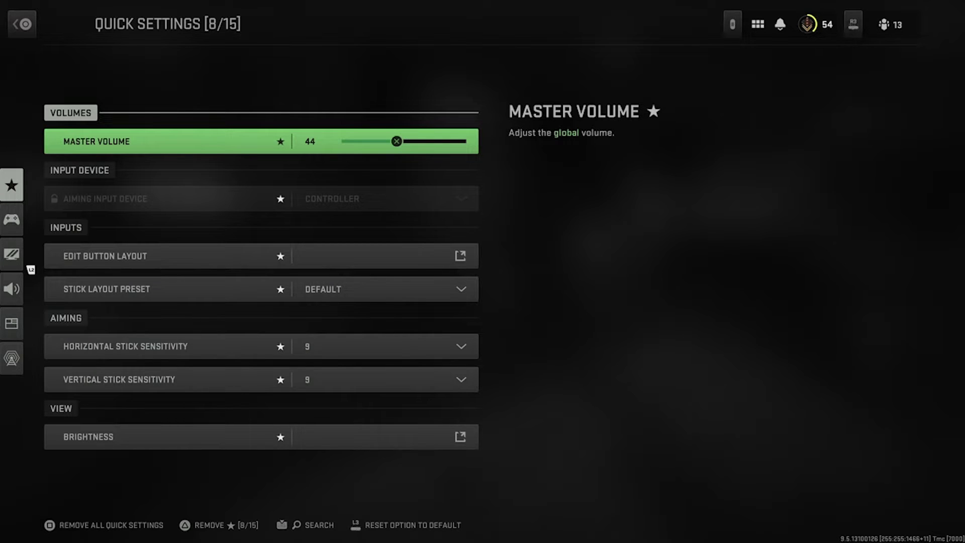
pyautogui.press('Down')
pyautogui.press('Up')
pyautogui.press('Down')
pyautogui.press('Down')
pyautogui.press('Down')
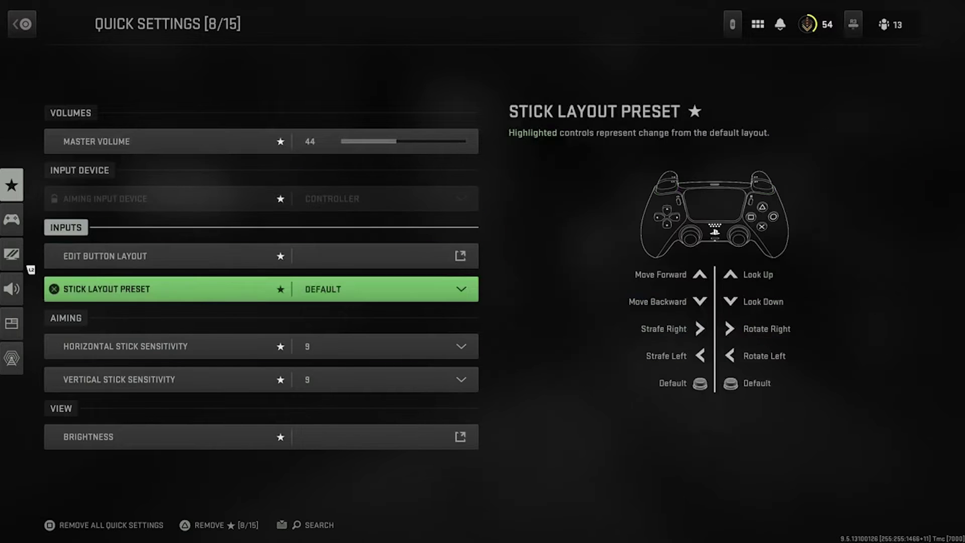
pyautogui.press('Down')
pyautogui.press('Down')
pyautogui.press('Up')
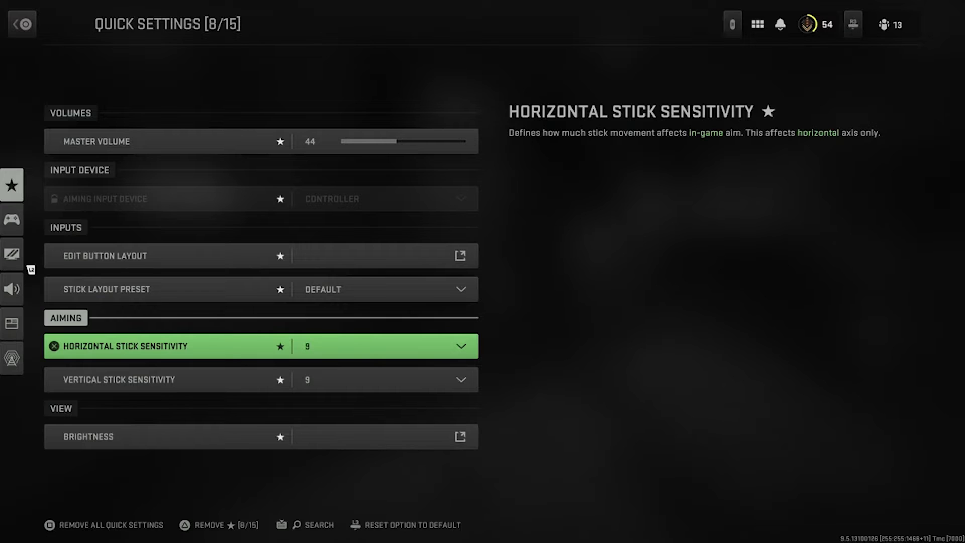
# Look through the available Horizontal Stick Sensitivity values up to 17 and close the list without choosing one
pyautogui.press('Return')
pyautogui.press('Down')
pyautogui.press('Down')
pyautogui.press('Down')
pyautogui.press('Down')
pyautogui.press('Down')
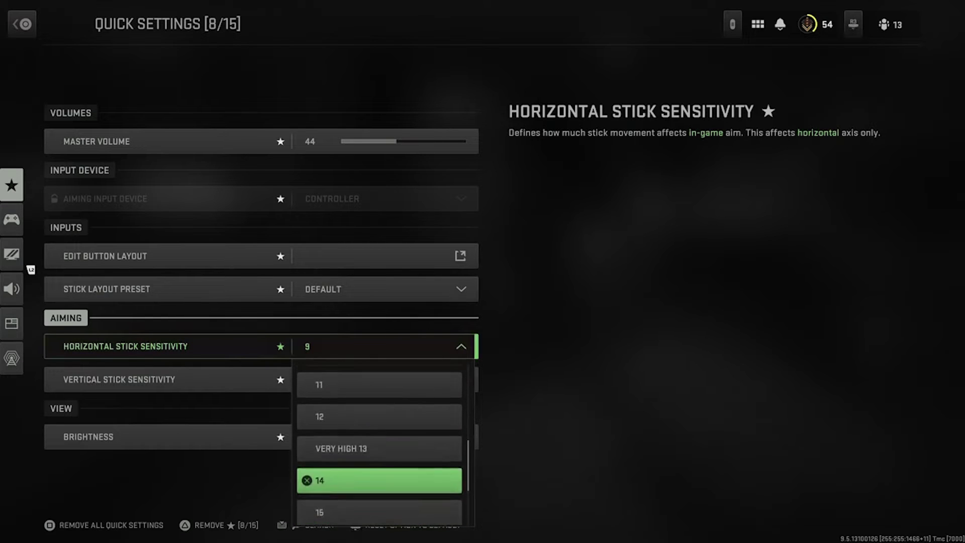
pyautogui.press('Down')
pyautogui.press('Down')
pyautogui.press('Down')
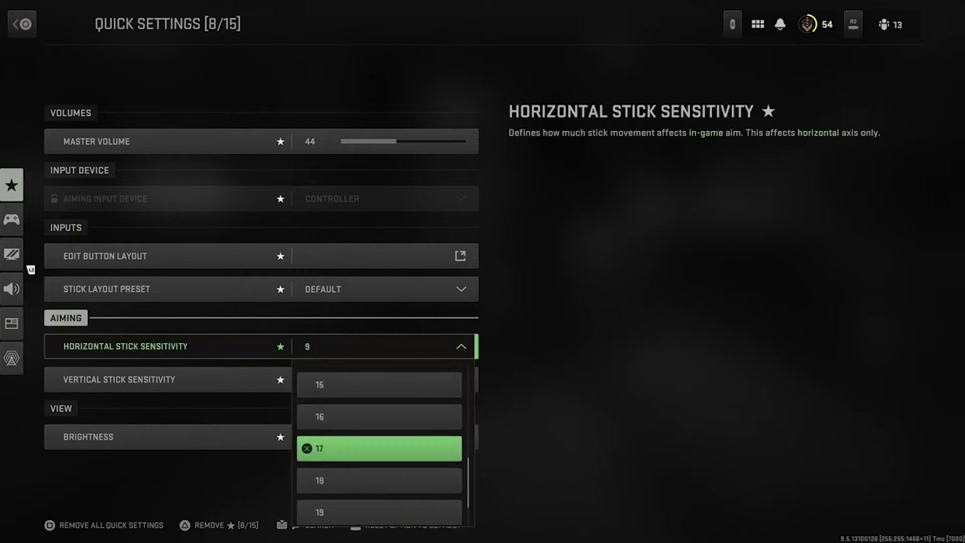
pyautogui.press('Up')
pyautogui.press('Up')
pyautogui.press('Up')
pyautogui.press('Escape')
# Check the Vertical Stick Sensitivity entry, then view the Brightness setup screen and return to Quick Settings
pyautogui.press('Down')
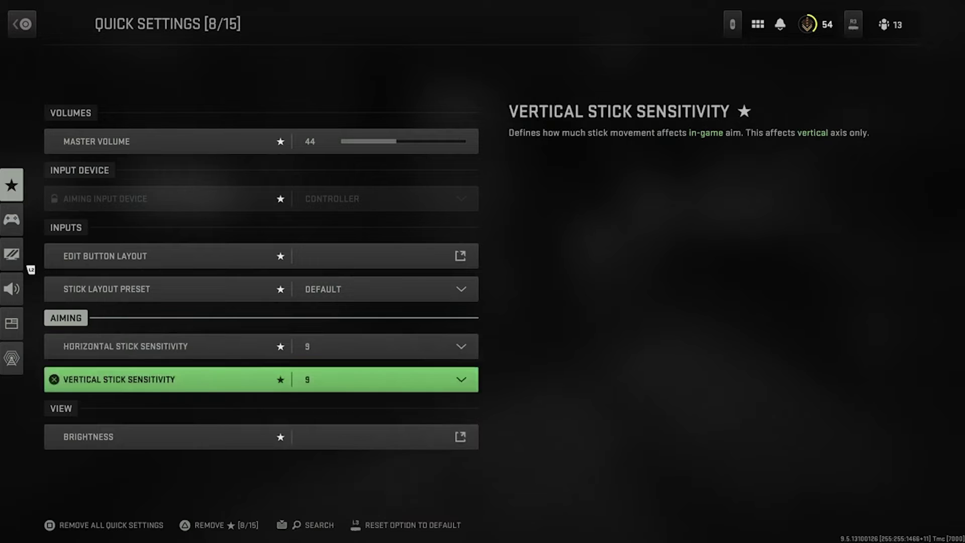
pyautogui.press('Down')
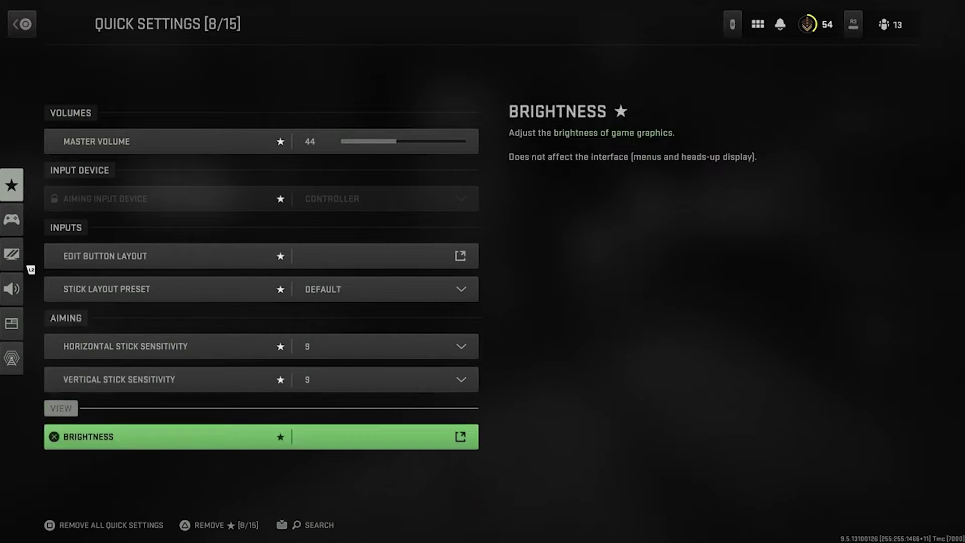
pyautogui.press('Return')
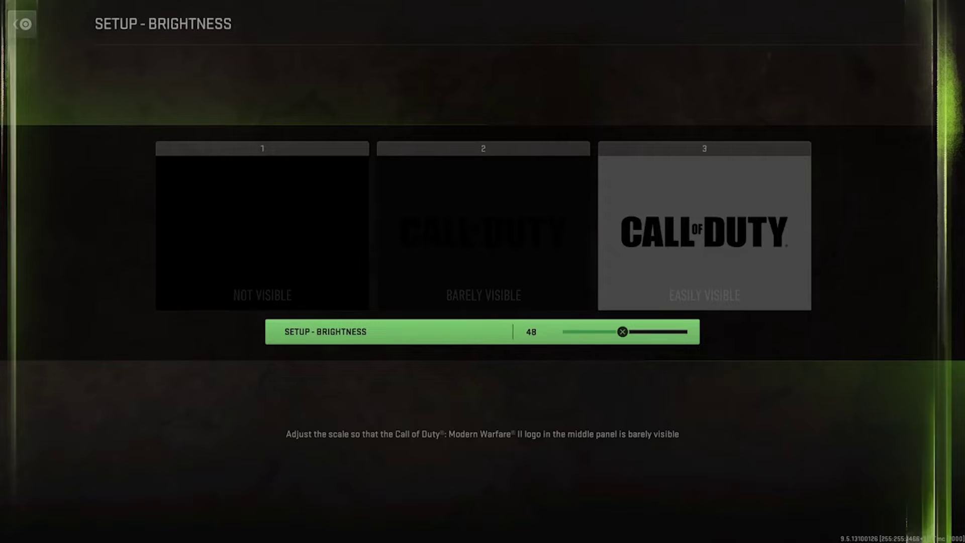
pyautogui.press('Escape')
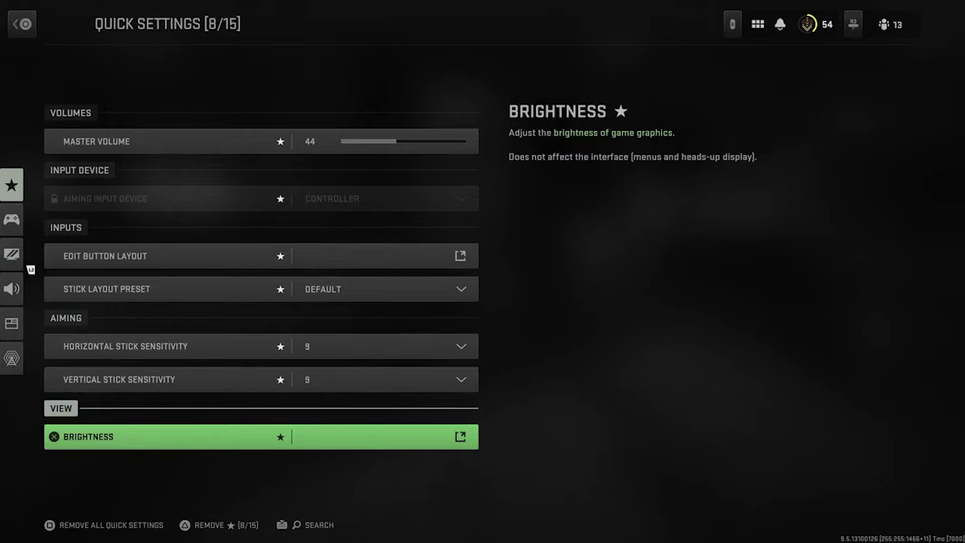
pyautogui.press('Down')
pyautogui.press('Up')
# Switch to the Controller settings and show the Edit Button Layout details
pyautogui.press('Left')
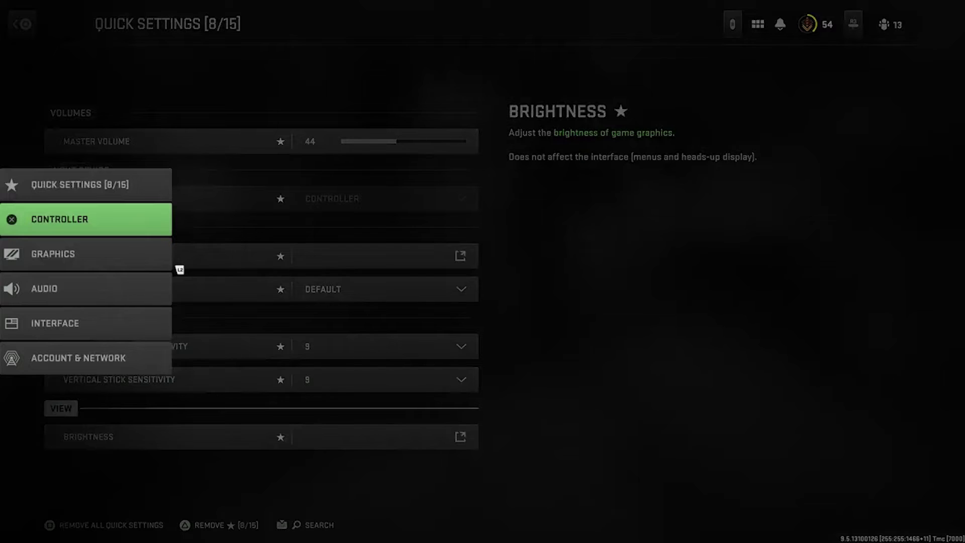
pyautogui.press('Return')
pyautogui.press('Down')
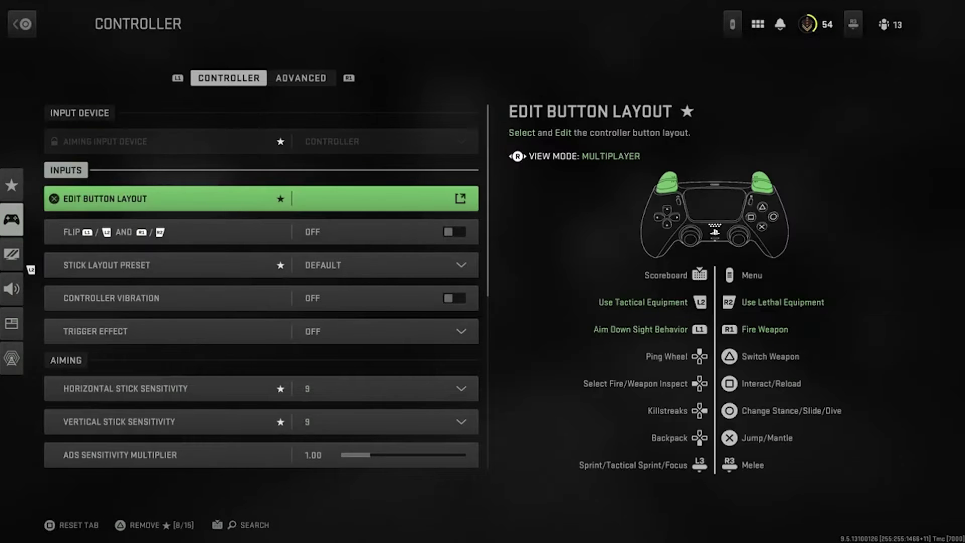
# Review the remaining controller input options, from flipping the L1/L2 and R1/R2 buttons through Trigger Effect
pyautogui.press('Down')
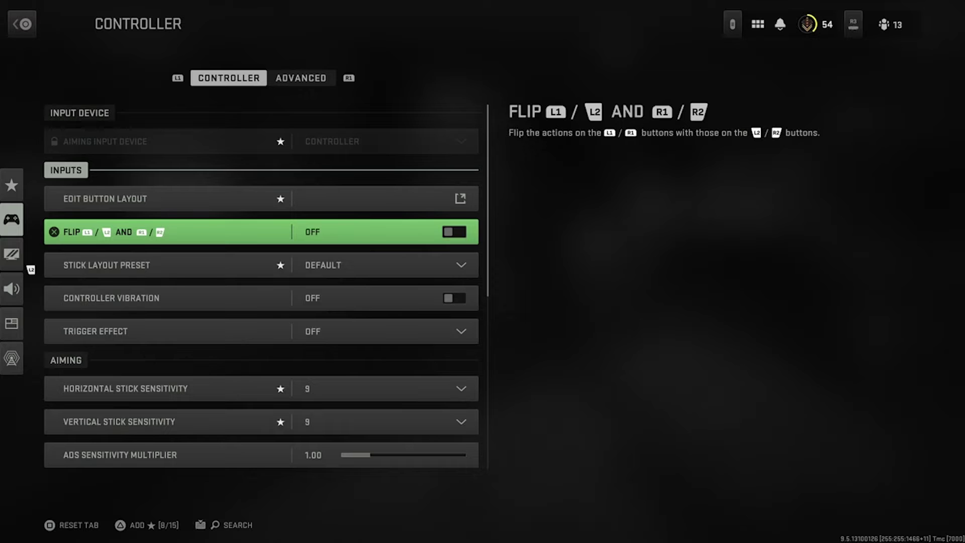
pyautogui.press('Down')
pyautogui.press('Down')
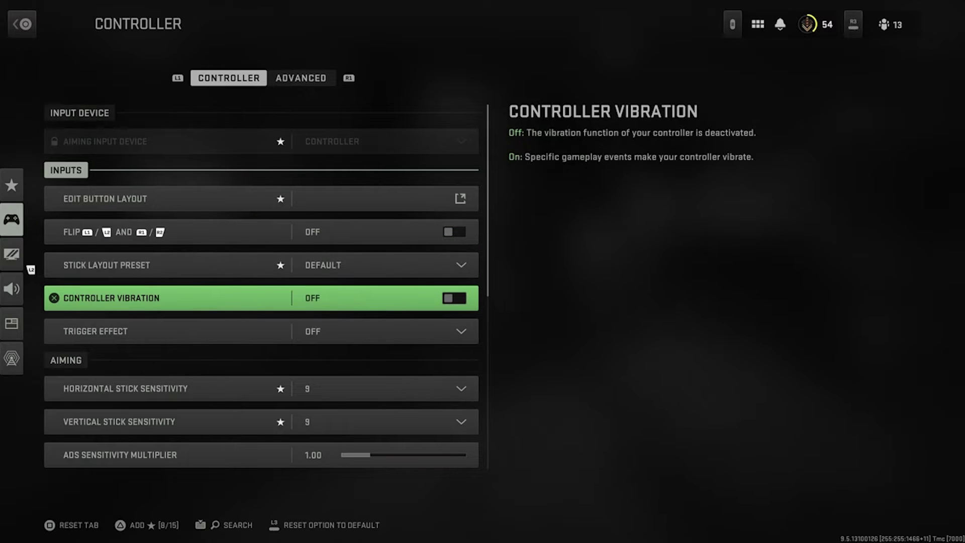
pyautogui.press('Down')
pyautogui.press('Down')
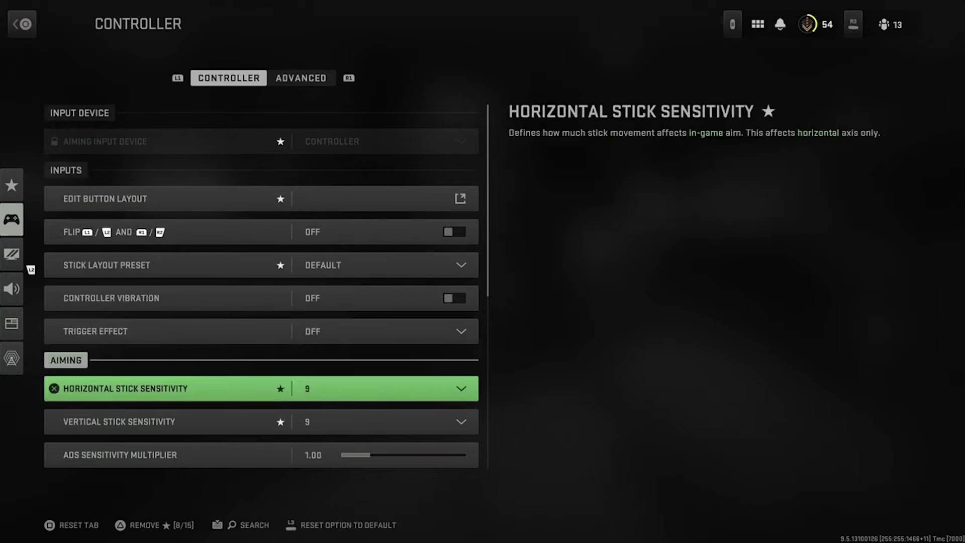
pyautogui.press('Up')
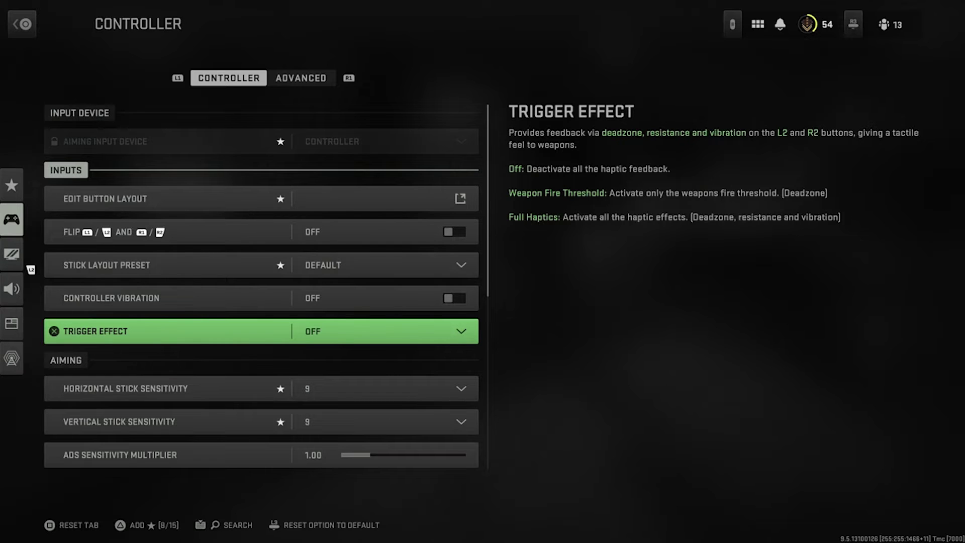
# Review the aiming options: horizontal and vertical stick sensitivity, ADS Sensitivity Multiplier and the Sensitivity Multiplier group
pyautogui.press('Down')
pyautogui.press('Down')
pyautogui.press('Down')
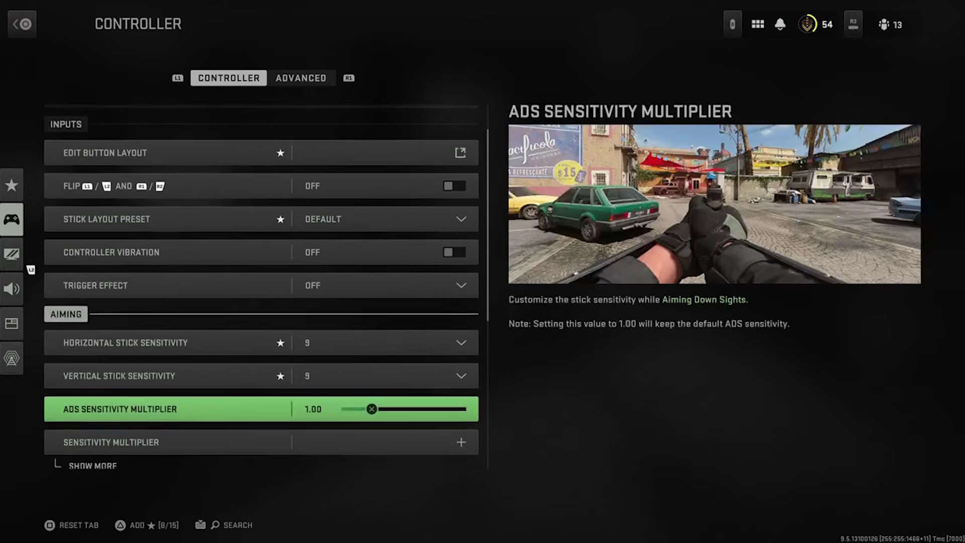
pyautogui.press('Down')
pyautogui.press('Up')
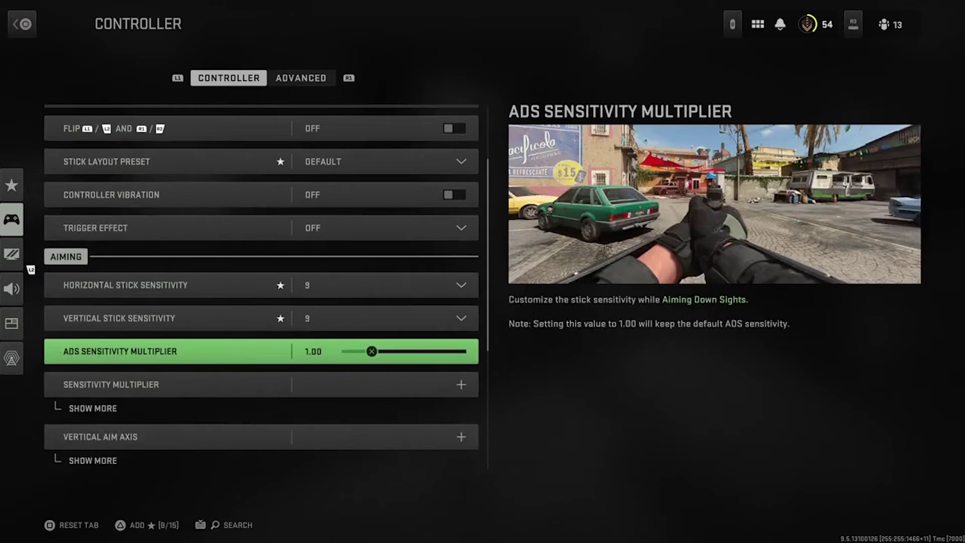
pyautogui.press('Down')
pyautogui.press('Down')
pyautogui.press('Up')
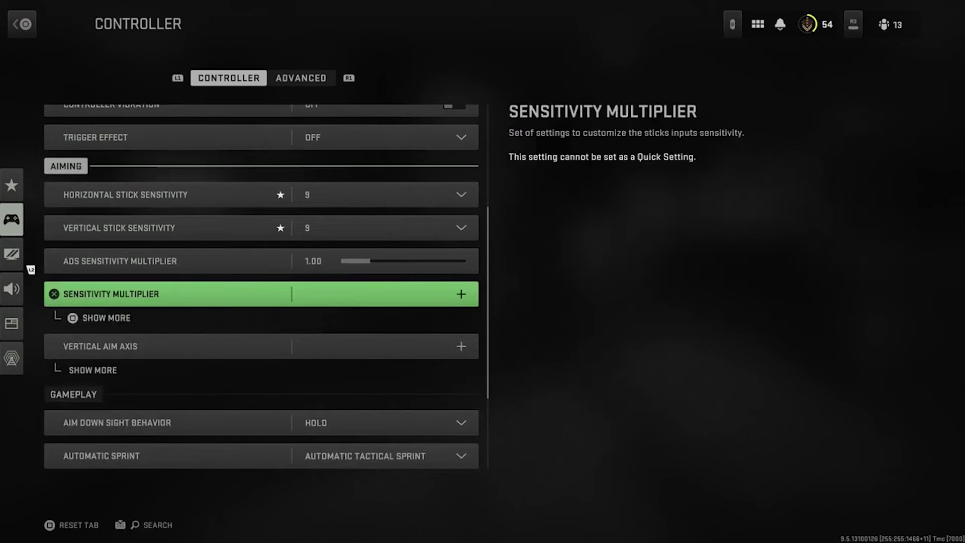
# Expand the Sensitivity Multiplier group to examine its third-person and vehicle multipliers, then collapse it
pyautogui.press('Return')
pyautogui.press('Down')
pyautogui.press('Down')
pyautogui.press('Down')
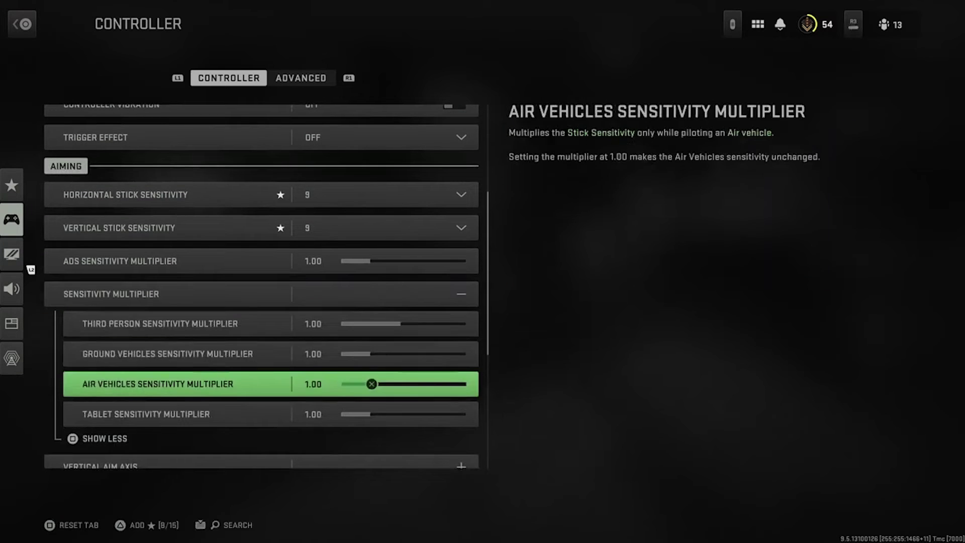
pyautogui.press('Escape')
pyautogui.press('Return')
# Read through the controller's Gameplay options from Aim Down Sight Behavior to Armor Plate Behavior
pyautogui.press('Down')
pyautogui.press('Down')
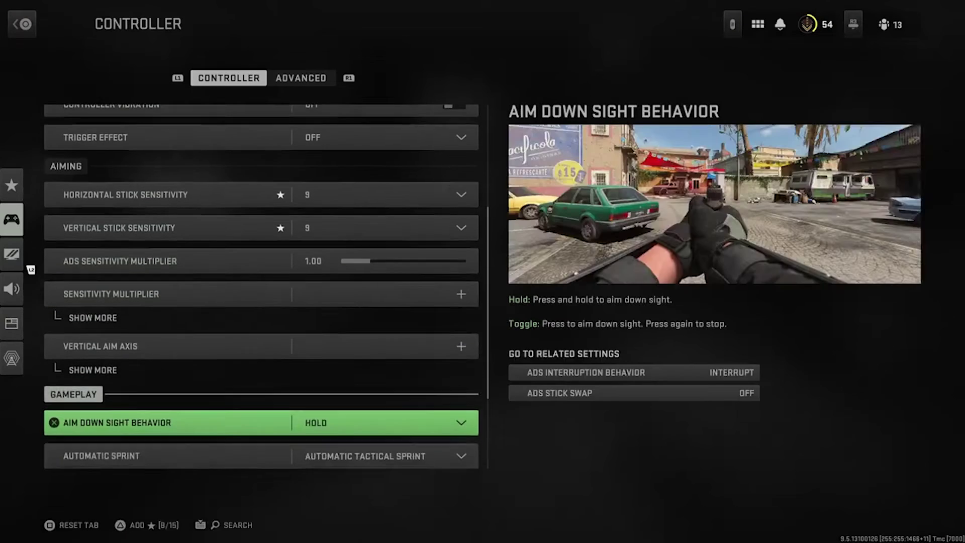
pyautogui.press('Down')
pyautogui.press('Up')
pyautogui.press('Down')
pyautogui.press('Down')
pyautogui.press('Down')
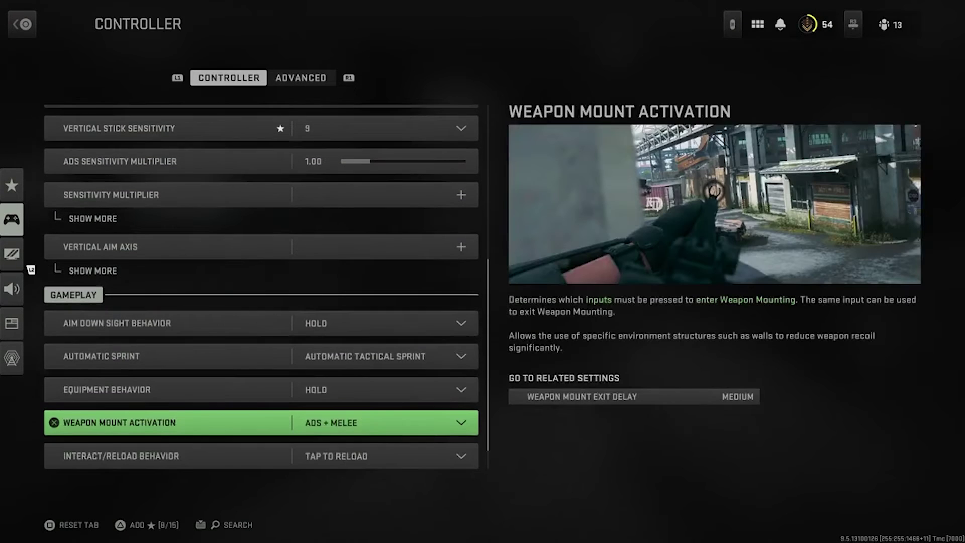
pyautogui.press('Up')
pyautogui.press('Up')
pyautogui.press('Up')
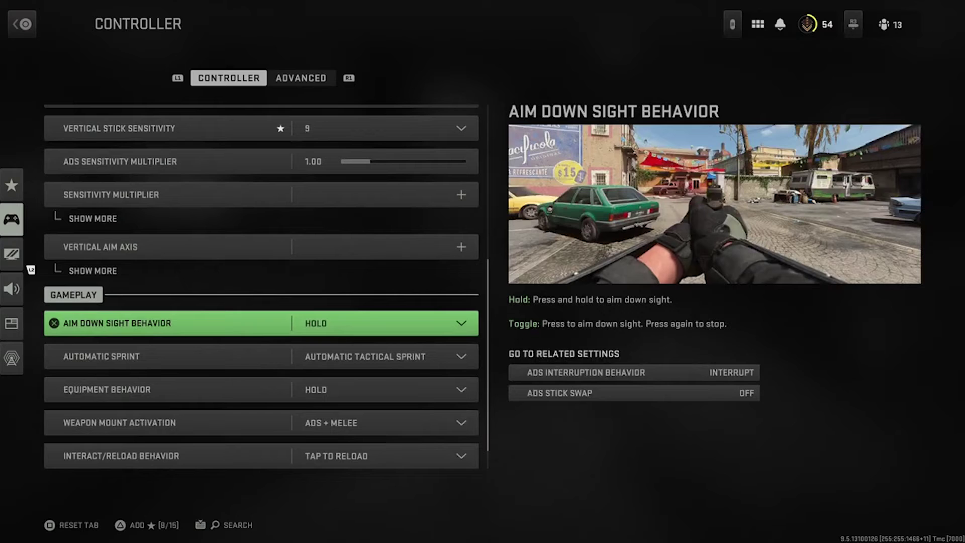
pyautogui.press('Up')
pyautogui.press('Down')
pyautogui.press('Down')
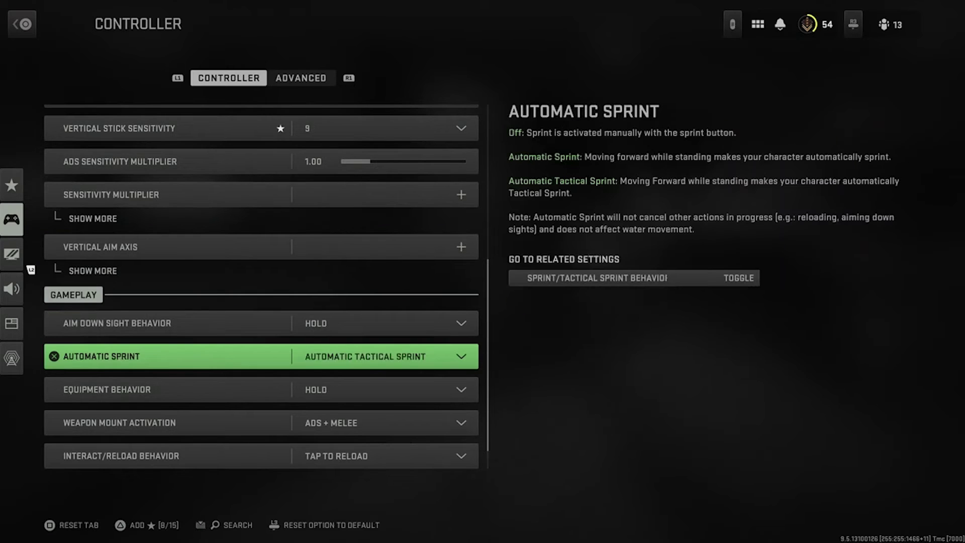
pyautogui.press('Down')
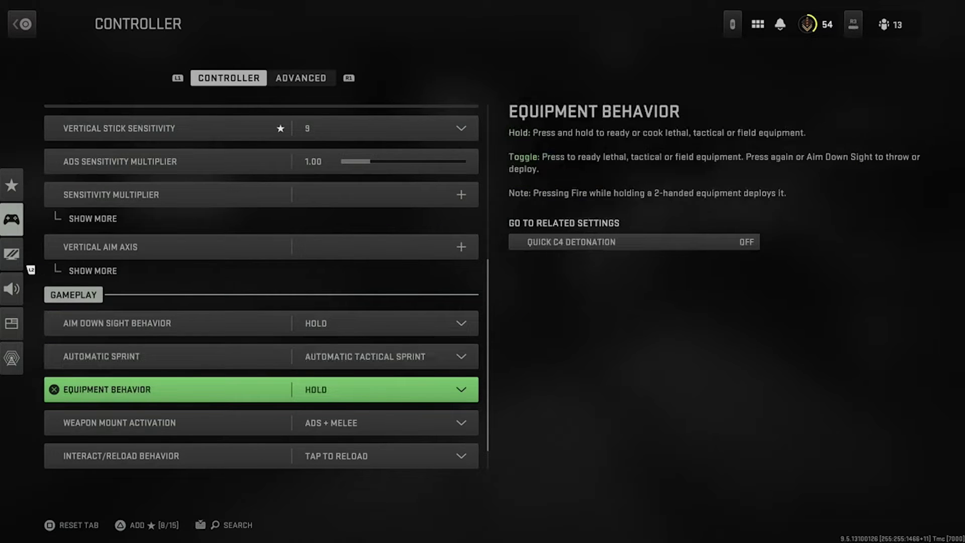
pyautogui.press('Down')
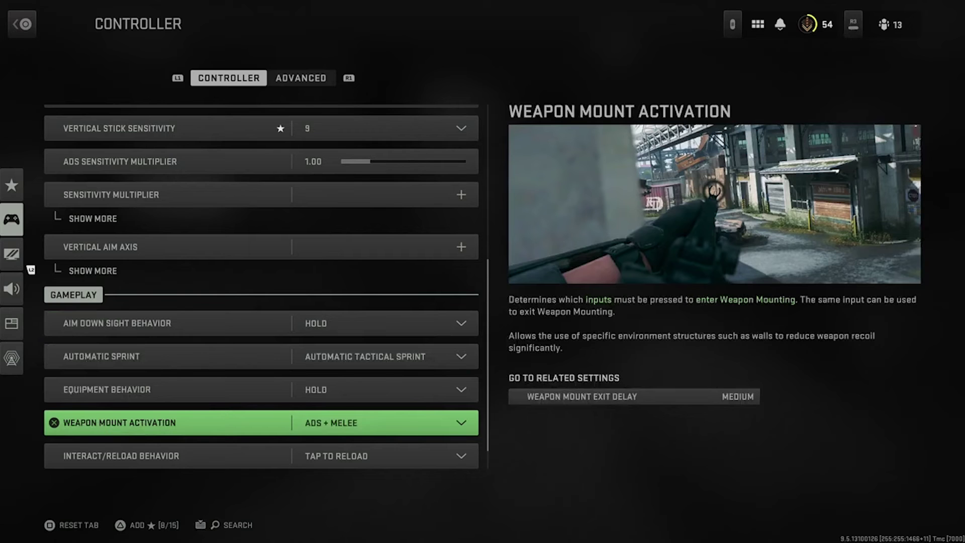
pyautogui.press('Down')
pyautogui.press('Down')
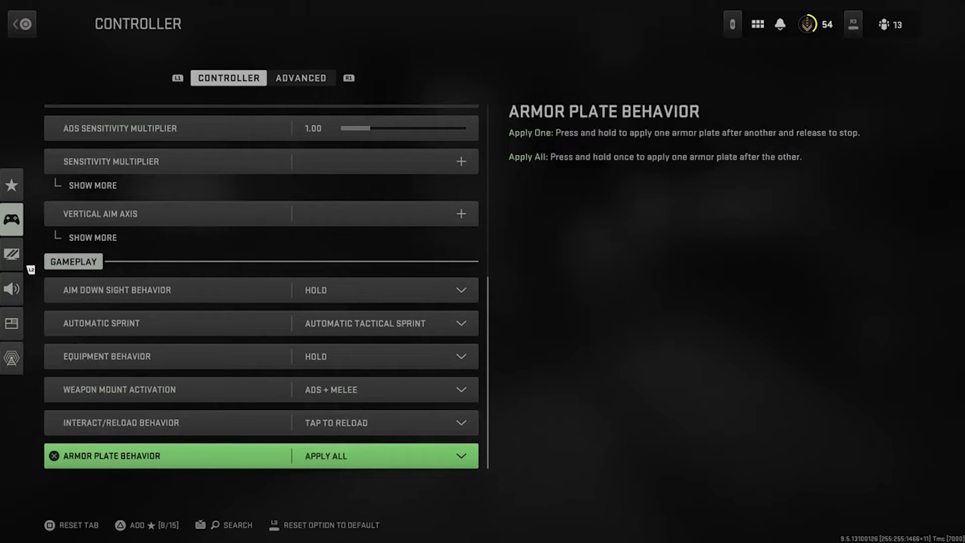
# Go back over the Gameplay options from Armor Plate Behavior to Automatic Sprint and read the sprint modes
pyautogui.press('Up')
pyautogui.press('Down')
pyautogui.press('Up')
pyautogui.press('Up')
pyautogui.press('Up')
pyautogui.press('Up')
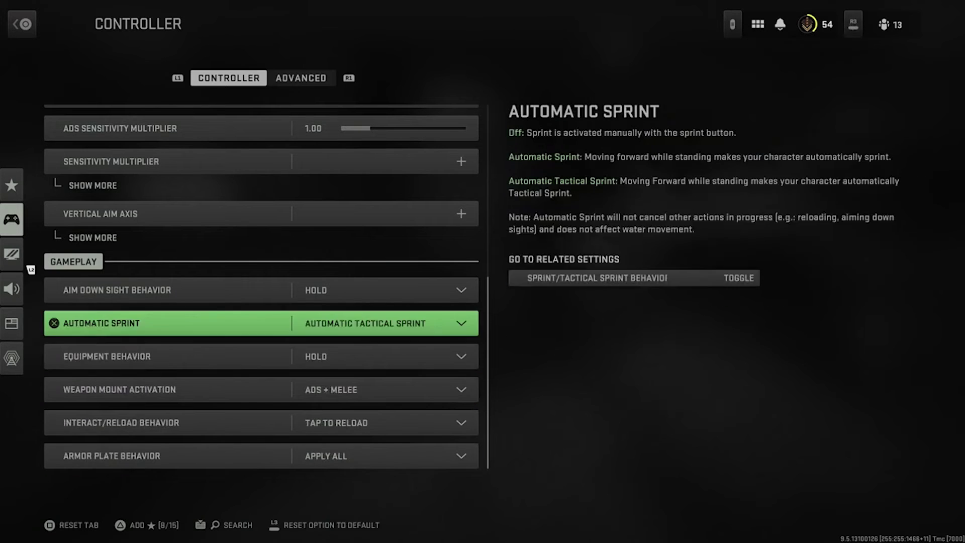
# In the advanced controller settings, compare the Aim Assist Type choices and select Default
pyautogui.press('e')
pyautogui.press('Down')
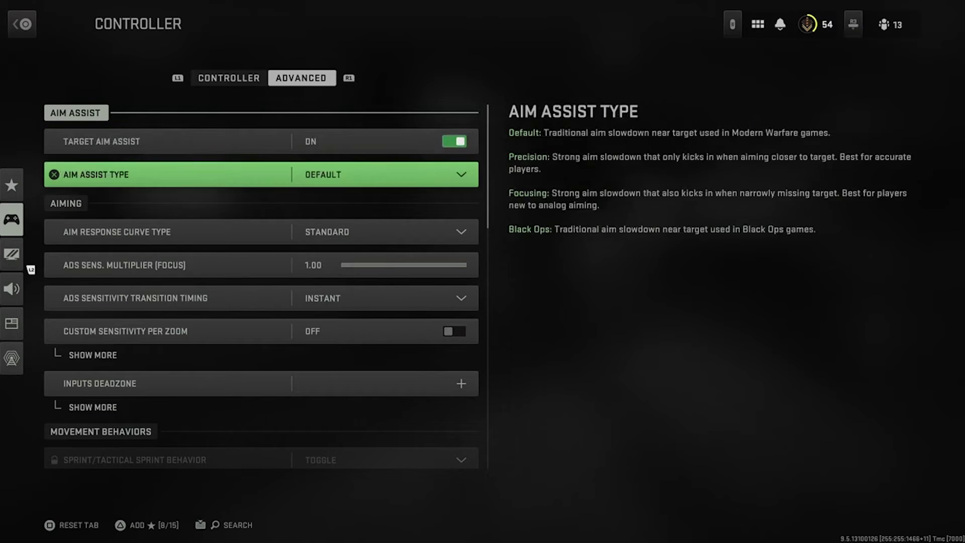
pyautogui.press('Return')
pyautogui.press('Down')
pyautogui.press('Down')
pyautogui.press('Down')
pyautogui.press('Up')
pyautogui.press('Up')
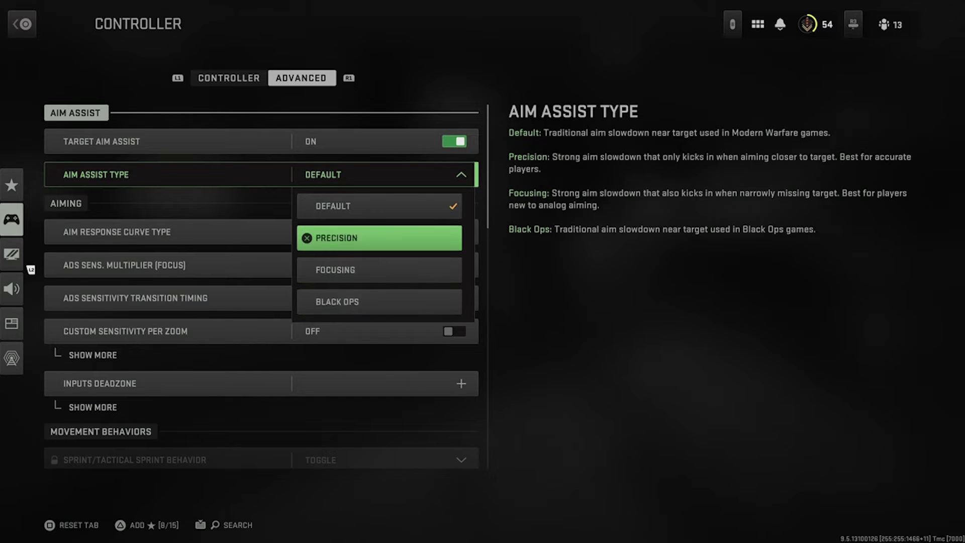
pyautogui.press('Up')
pyautogui.press('Return')
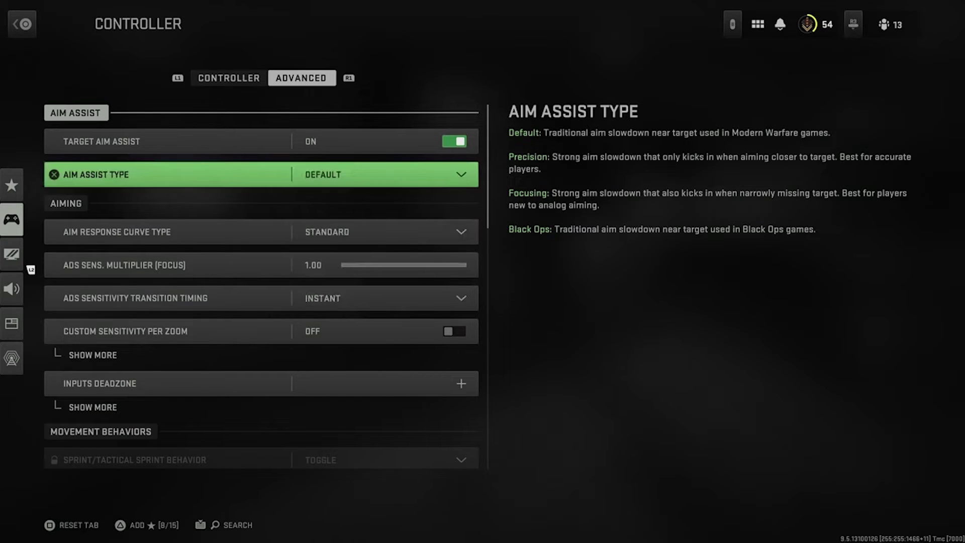
# Compare the Aim Response Curve Type choices and select Standard
pyautogui.press('Down')
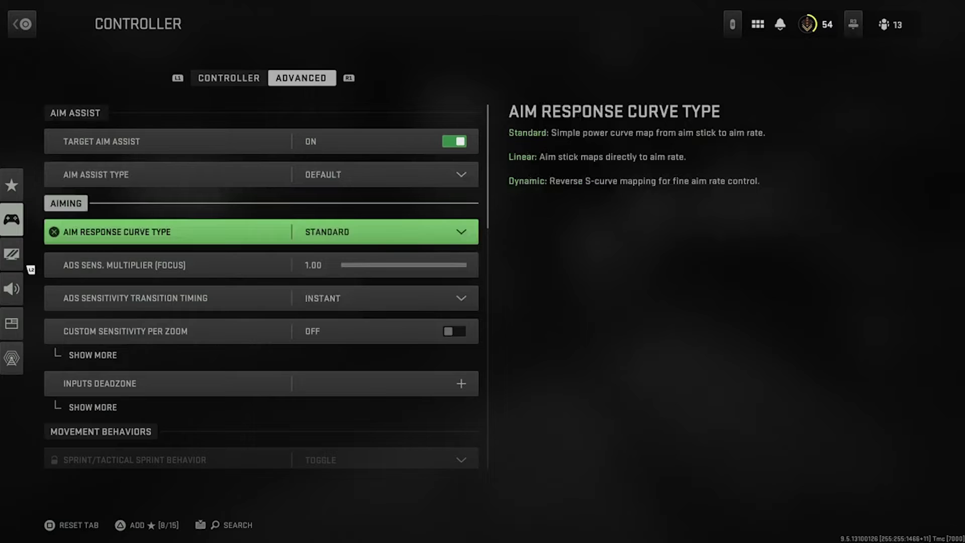
pyautogui.press('Return')
pyautogui.press('Down')
pyautogui.press('Down')
pyautogui.press('Up')
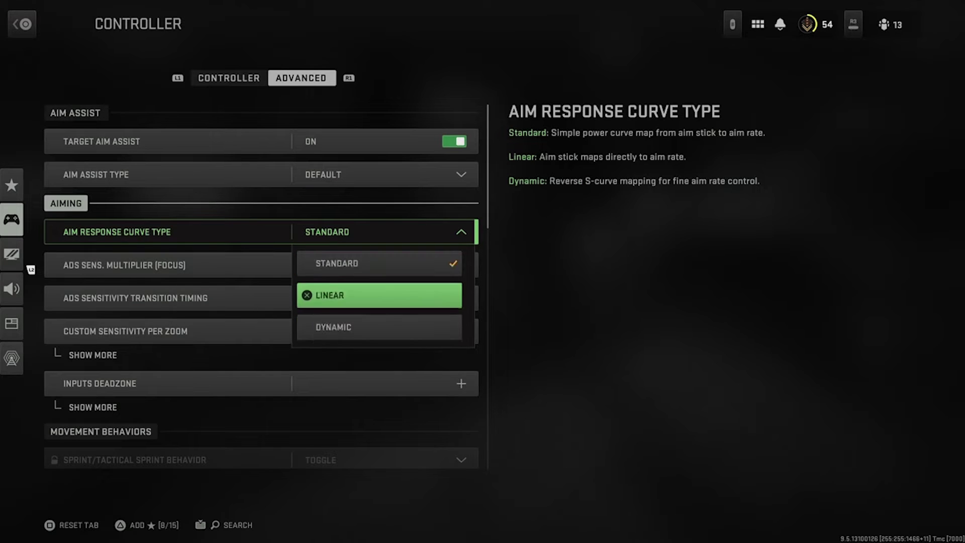
pyautogui.press('Down')
pyautogui.press('Up')
pyautogui.press('Up')
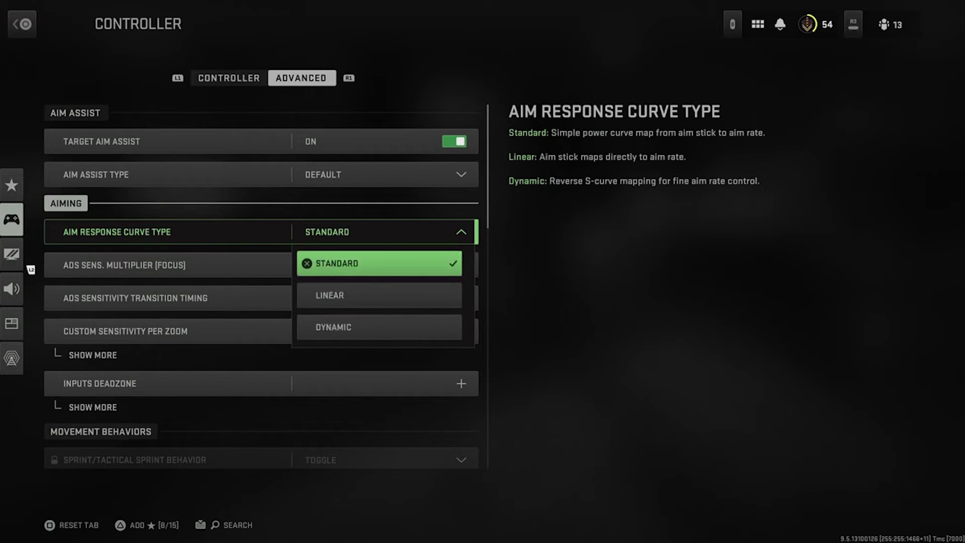
pyautogui.press('Return')
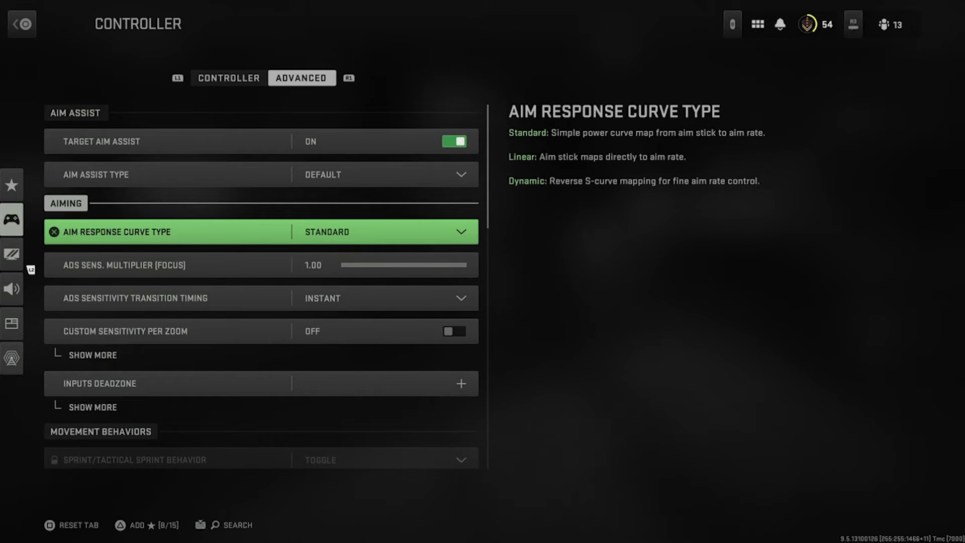
# Review the focus ADS sensitivity multiplier, ADS Sensitivity Transition Timing and the remaining aiming options down to Inputs Deadzone
pyautogui.press('Down')
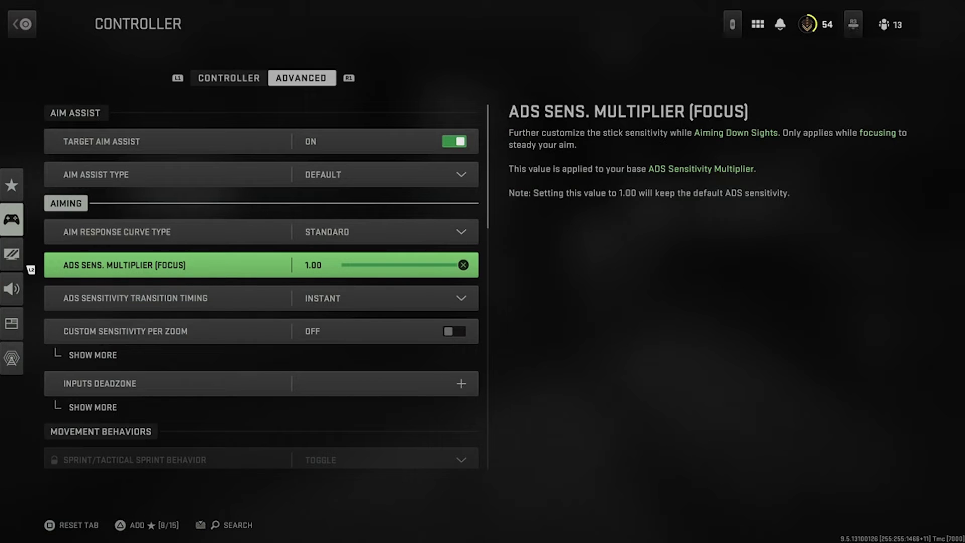
pyautogui.press('Down')
pyautogui.press('Down')
pyautogui.press('Down')
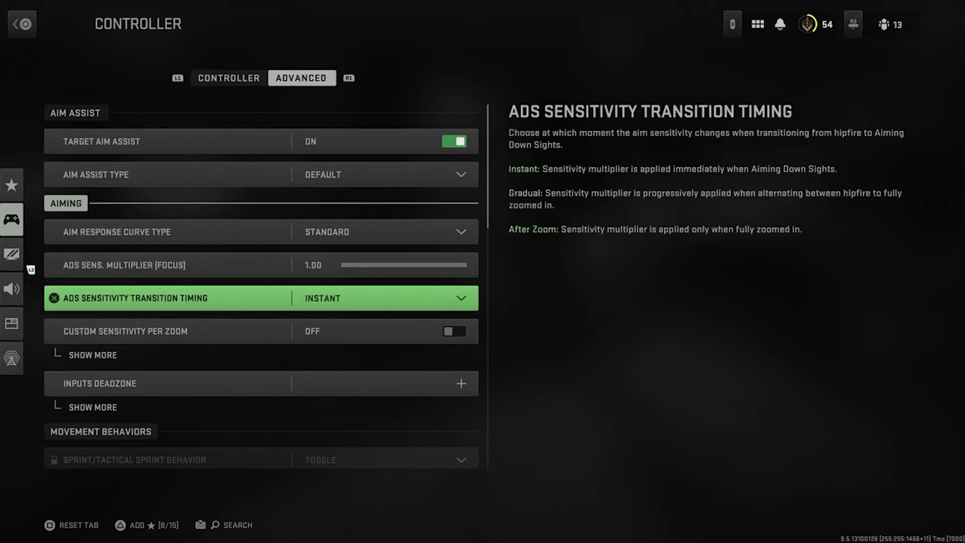
# Expand the Inputs Deadzone group and compare the minimum and maximum deadzones of the left and right sticks
pyautogui.press('Return')
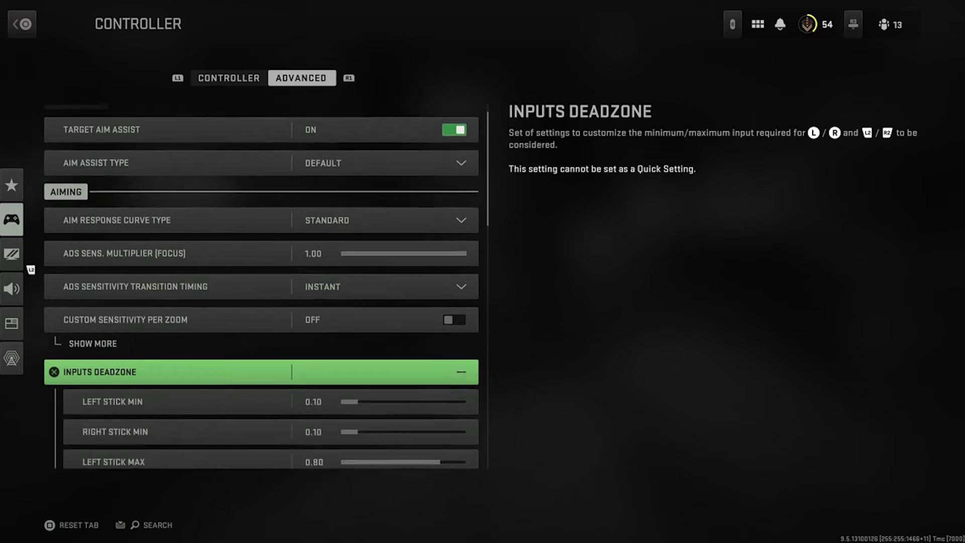
pyautogui.press('Down')
pyautogui.press('Down')
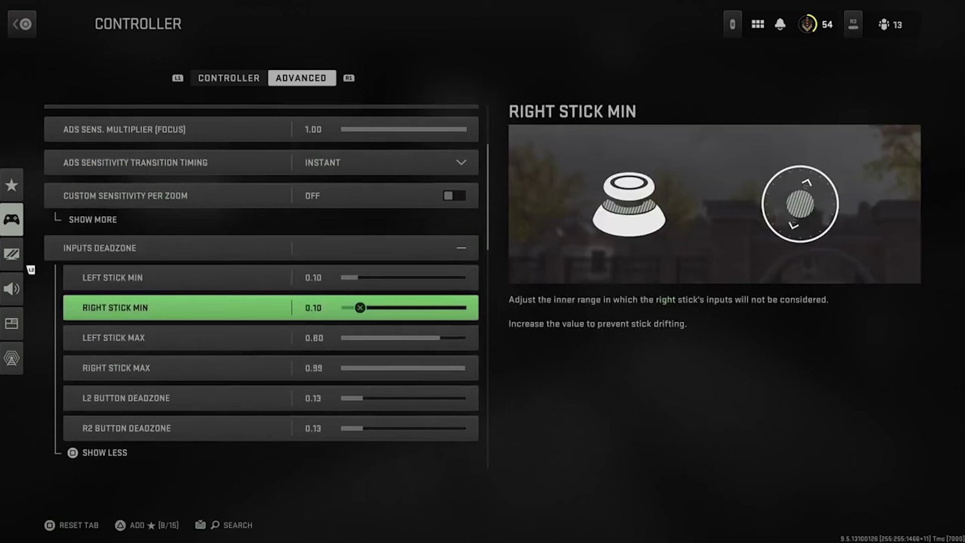
pyautogui.press('Up')
pyautogui.press('Down')
pyautogui.press('Down')
pyautogui.press('Down')
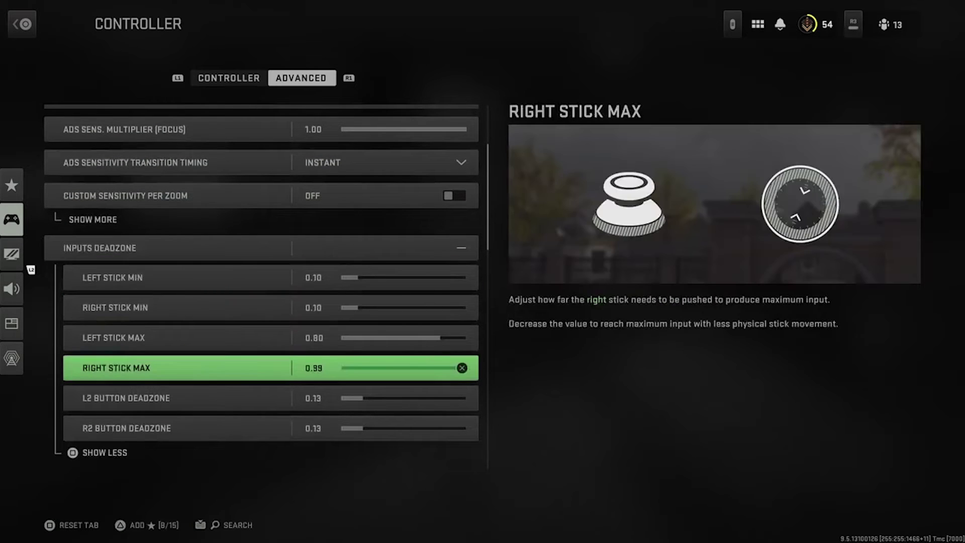
pyautogui.press('Up')
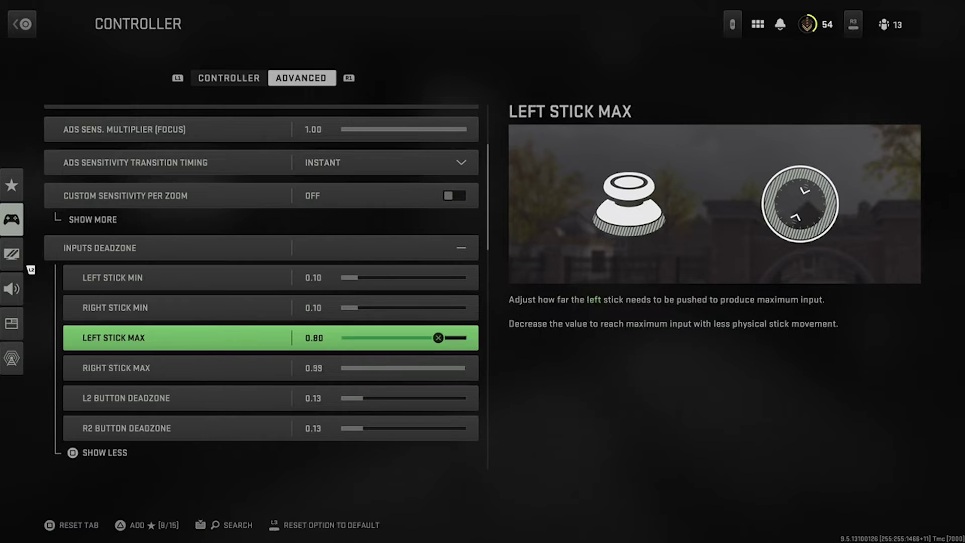
pyautogui.press('Up')
pyautogui.press('Down')
pyautogui.press('Up')
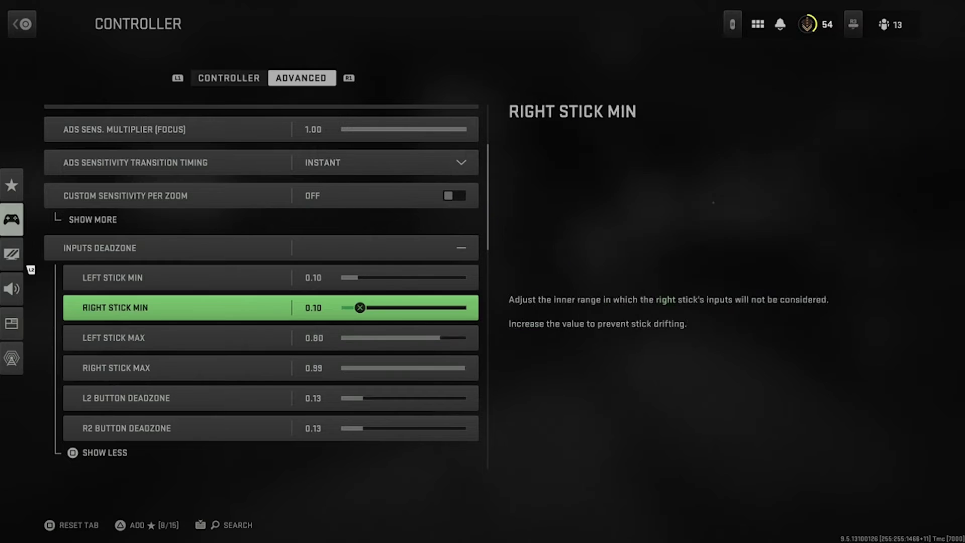
pyautogui.press('Down')
pyautogui.press('Up')
pyautogui.press('Down')
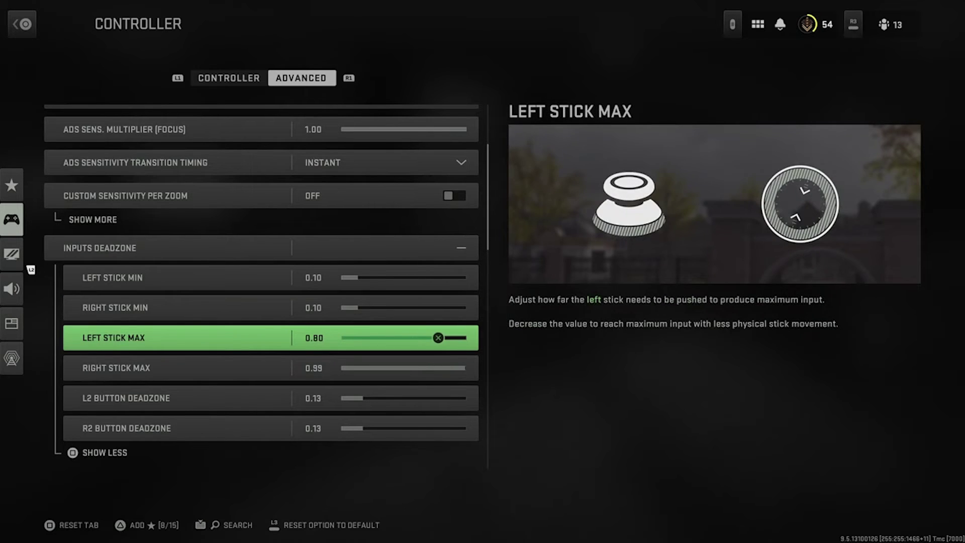
pyautogui.press('Up')
pyautogui.press('Down')
pyautogui.press('Down')
pyautogui.press('Up')
pyautogui.press('Down')
pyautogui.press('Up')
pyautogui.press('Down')
# Try lower values for the Right Stick Max deadzone, including 0.95
pyautogui.press('Left')
pyautogui.press('Left')
pyautogui.press('Left')
pyautogui.press('Left')
pyautogui.press('Left')
pyautogui.press('Left')
pyautogui.press('Left')
pyautogui.press('Left')
pyautogui.press('Left')
pyautogui.press('Left')
pyautogui.press('Left')
pyautogui.press('Left')
pyautogui.press('Left')
pyautogui.press('Left')
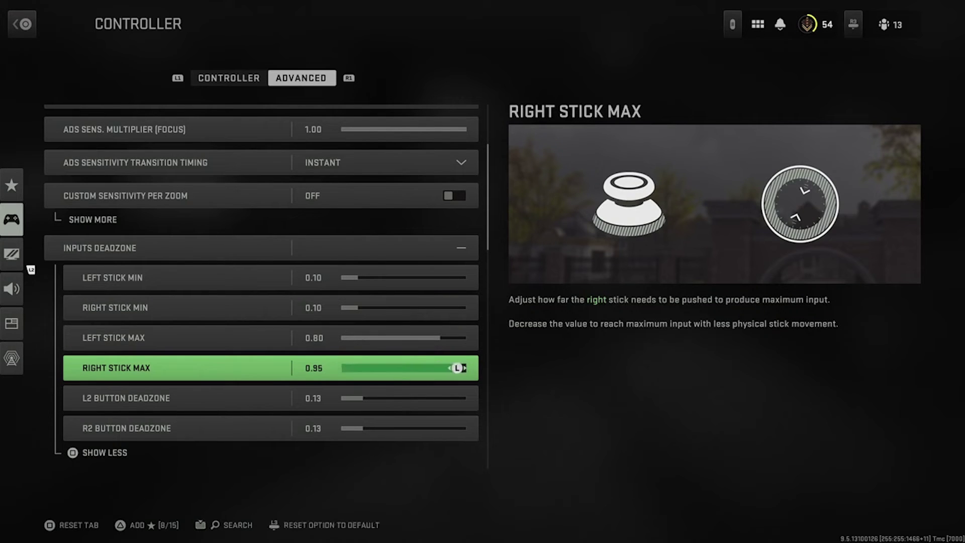
pyautogui.press('Right')
pyautogui.press('Right')
pyautogui.press('Right')
pyautogui.press('Right')
pyautogui.press('Right')
pyautogui.press('Right')
pyautogui.press('Right')
pyautogui.press('Right')
pyautogui.press('Right')
pyautogui.press('Right')
pyautogui.press('Right')
pyautogui.press('Right')
pyautogui.press('Right')
pyautogui.press('Right')
pyautogui.press('Right')
pyautogui.press('Left')
pyautogui.press('Left')
pyautogui.press('Left')
pyautogui.press('Left')
pyautogui.press('Left')
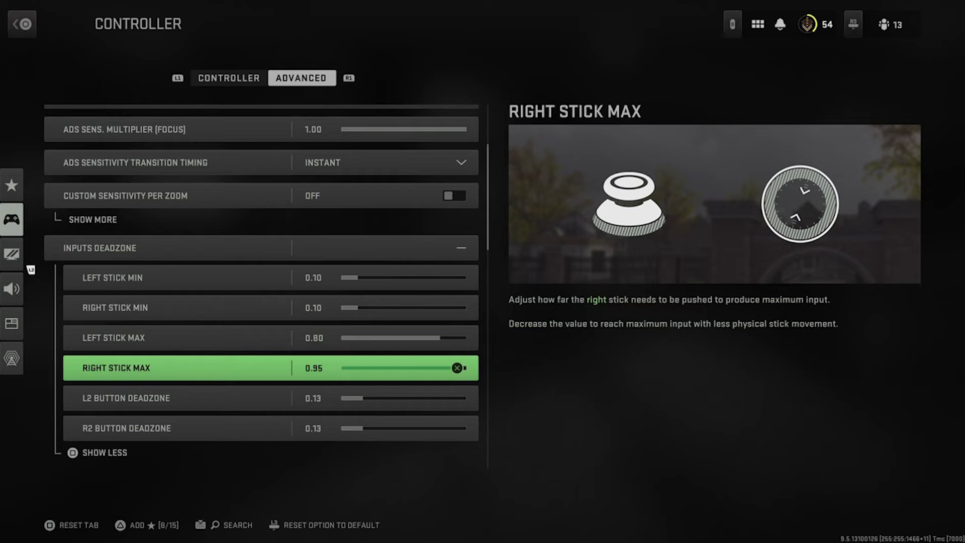
# Set the Right Stick Max deadzone to 1.00
pyautogui.press('Right')
pyautogui.press('Right')
pyautogui.press('Right')
pyautogui.press('Right')
pyautogui.press('Right')
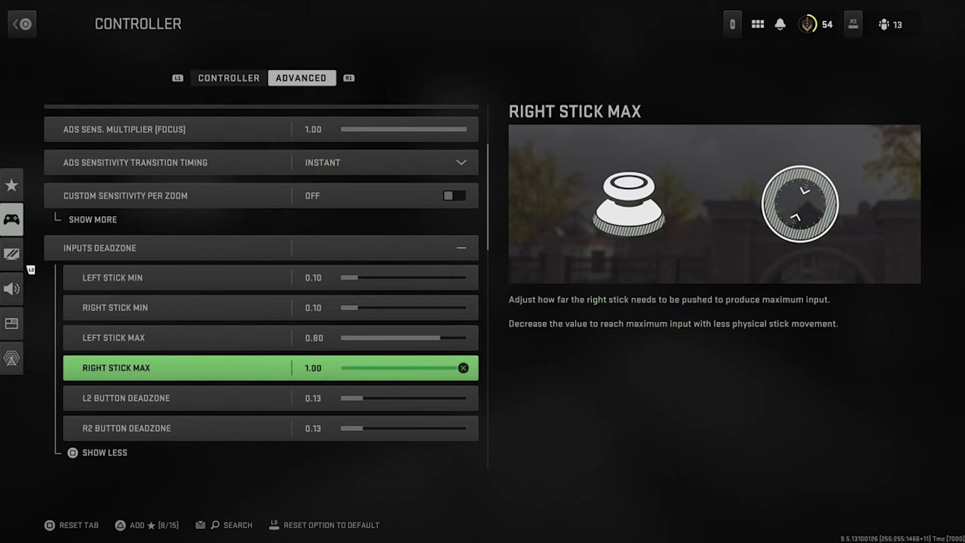
# Leave the advanced controller options and open the Graphics settings
pyautogui.press('Down')
pyautogui.press('Down')
pyautogui.press('Down')
pyautogui.press('Down')
pyautogui.press('Down')
pyautogui.press('Down')
pyautogui.press('Left')
pyautogui.press('Down')
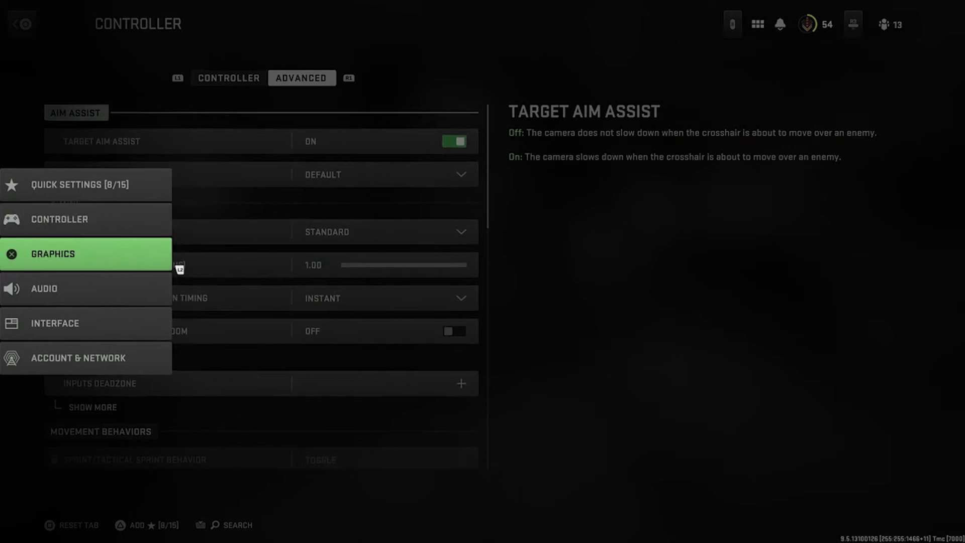
pyautogui.press('Return')
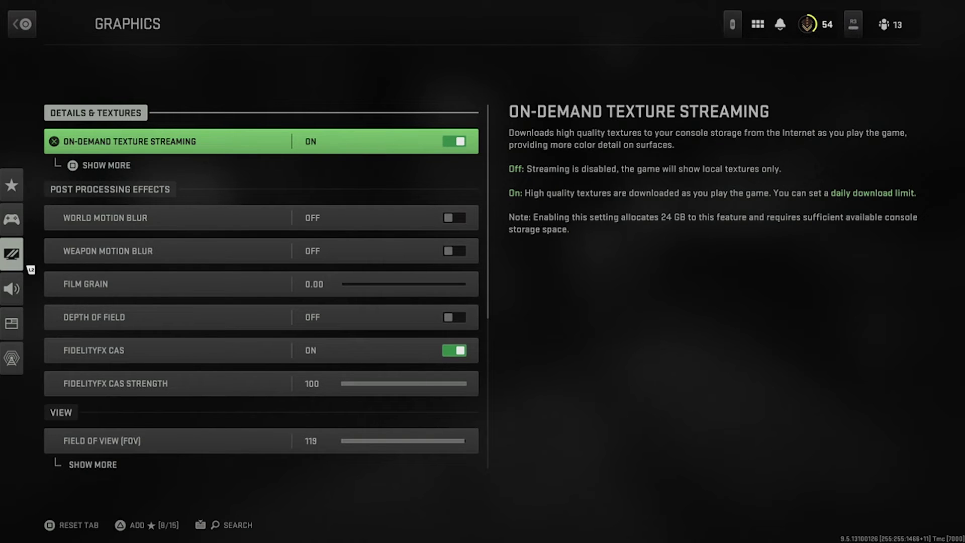
# Expand On-Demand Texture Streaming to examine its texture cache and download limit options, then collapse it
pyautogui.press('Return')
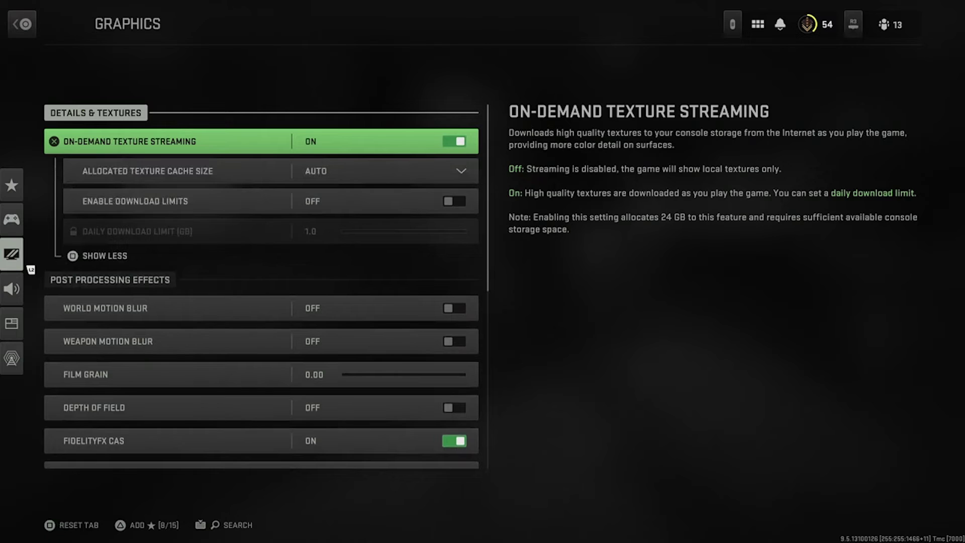
pyautogui.press('Down')
pyautogui.press('Down')
pyautogui.press('Up')
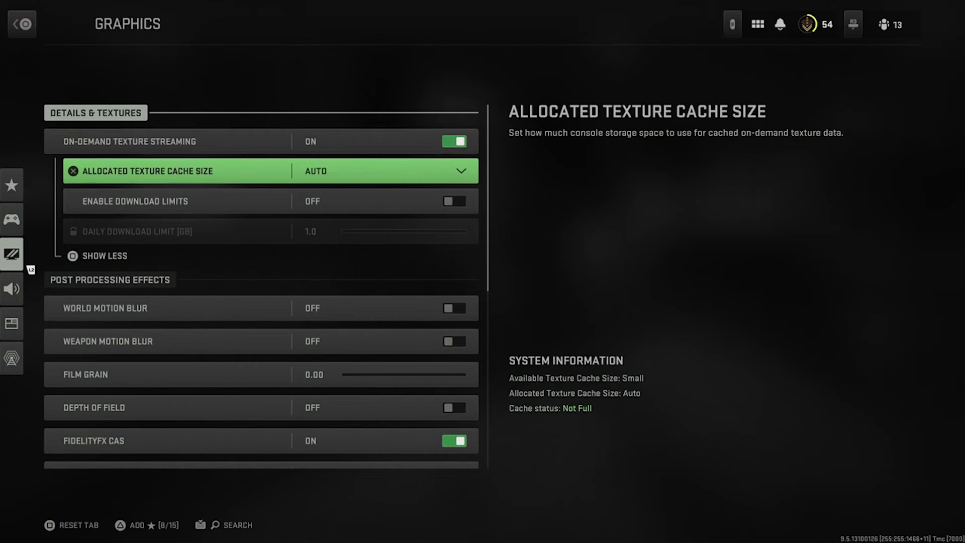
pyautogui.press('Return')
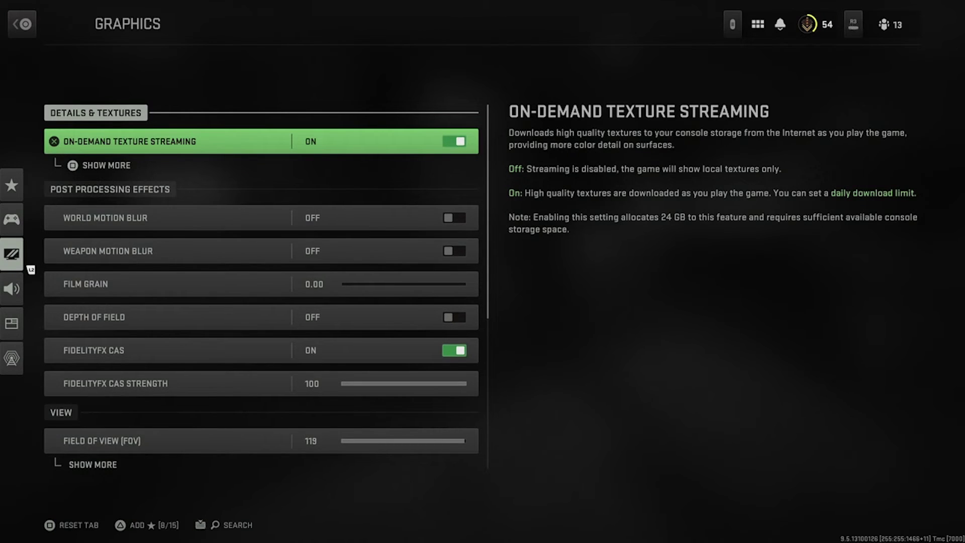
# Review the post processing effects from World Motion Blur through FidelityFX CAS Strength
pyautogui.click(261, 218)
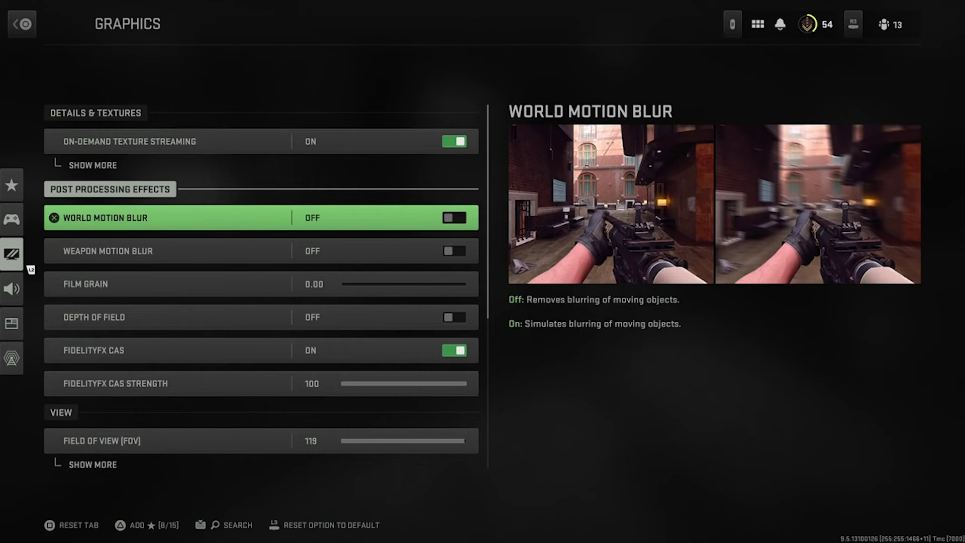
pyautogui.click(261, 250)
pyautogui.click(261, 284)
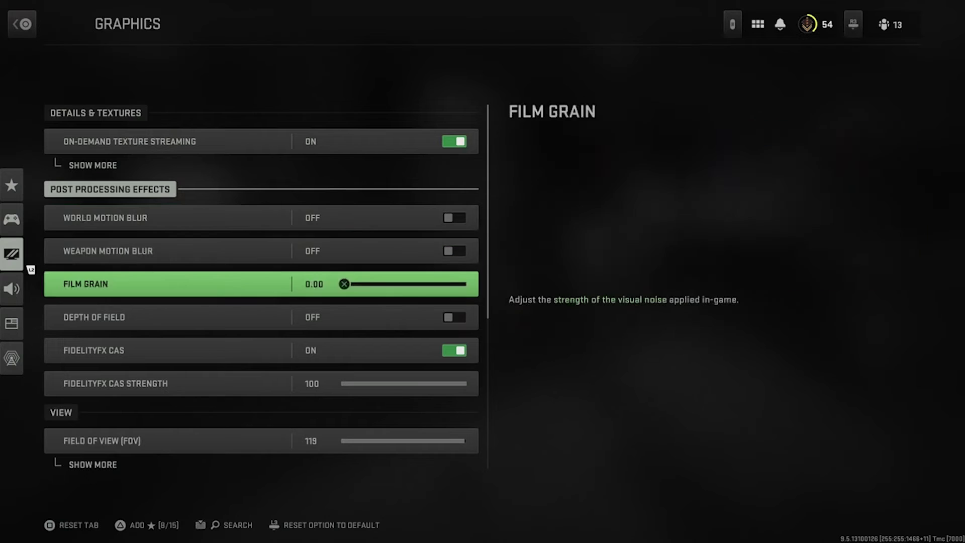
pyautogui.click(262, 316)
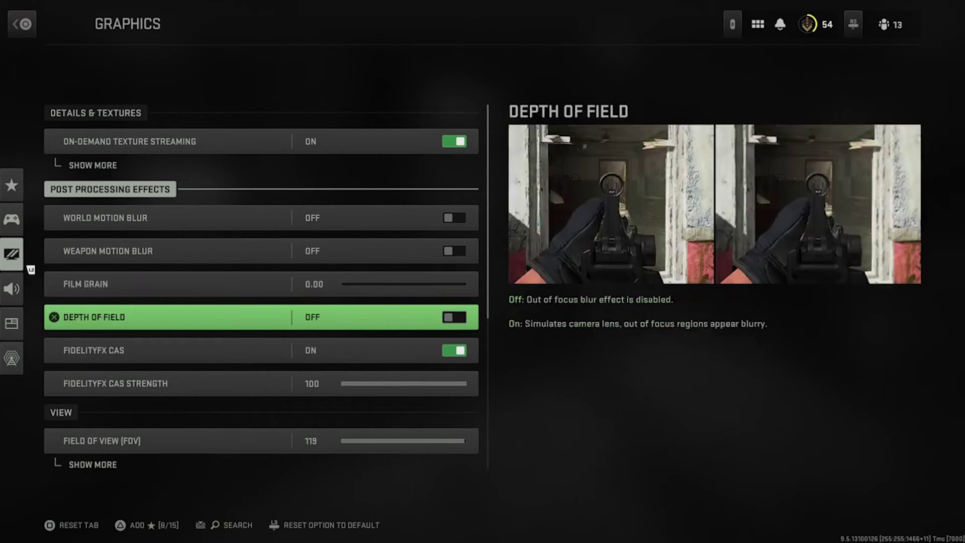
pyautogui.click(261, 350)
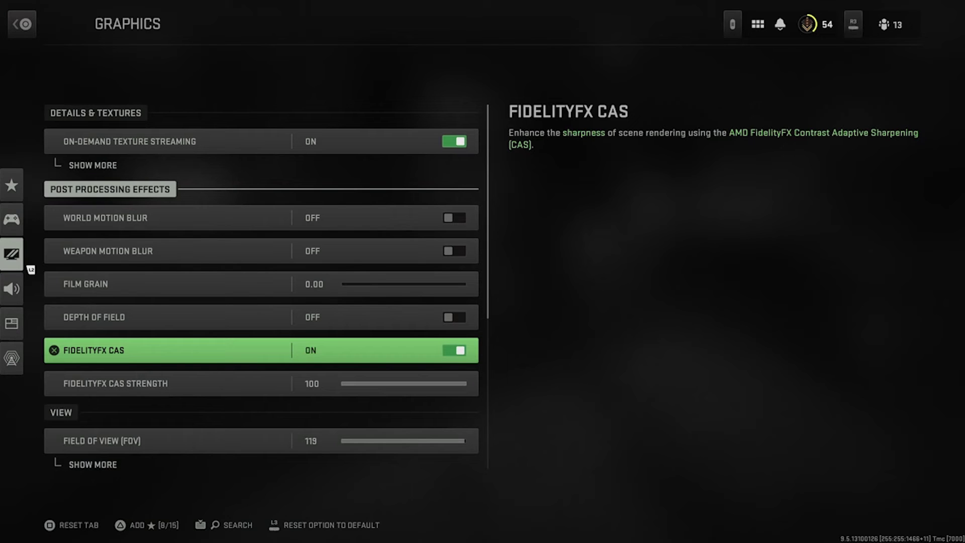
pyautogui.press('Down')
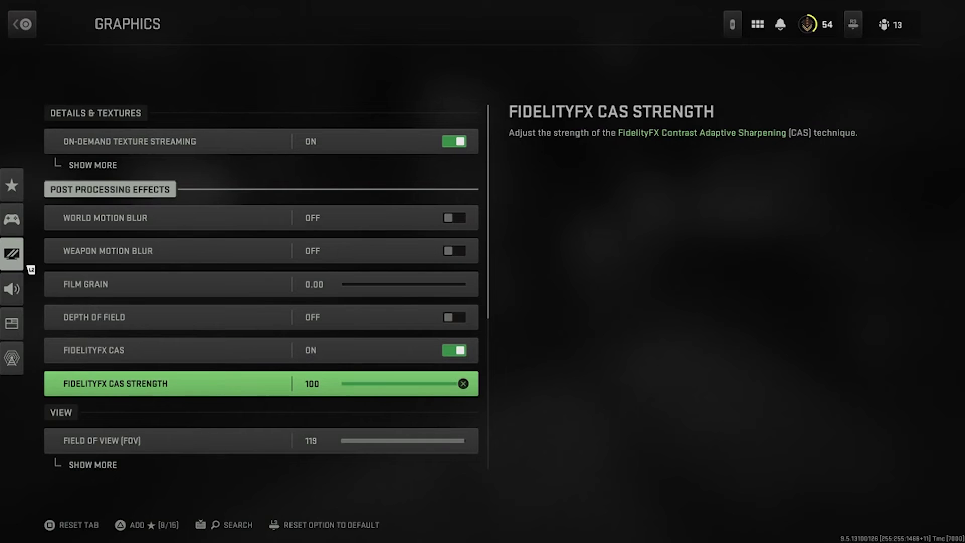
# Review the Field of View setting and expand it to read the ADS Field of View option
pyautogui.press('Down')
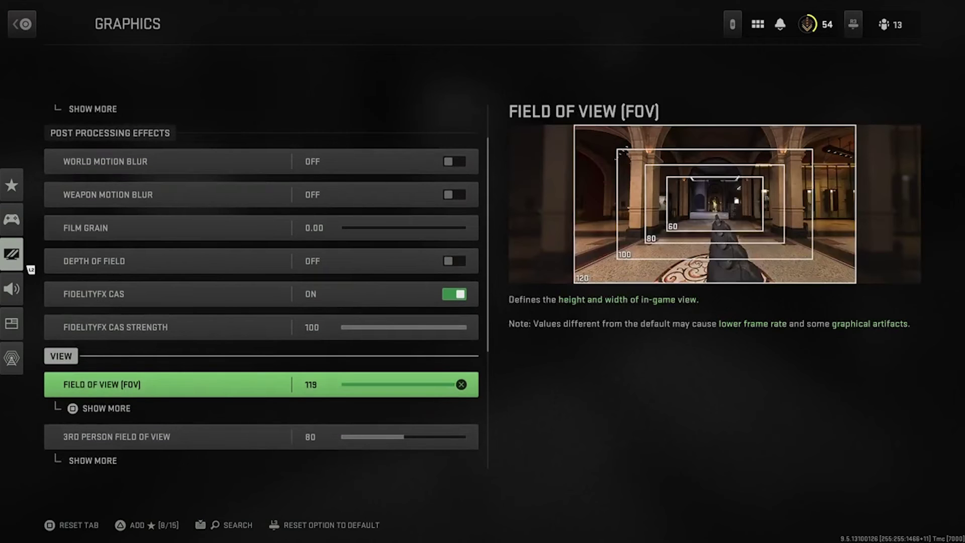
pyautogui.press('Down')
pyautogui.press('Up')
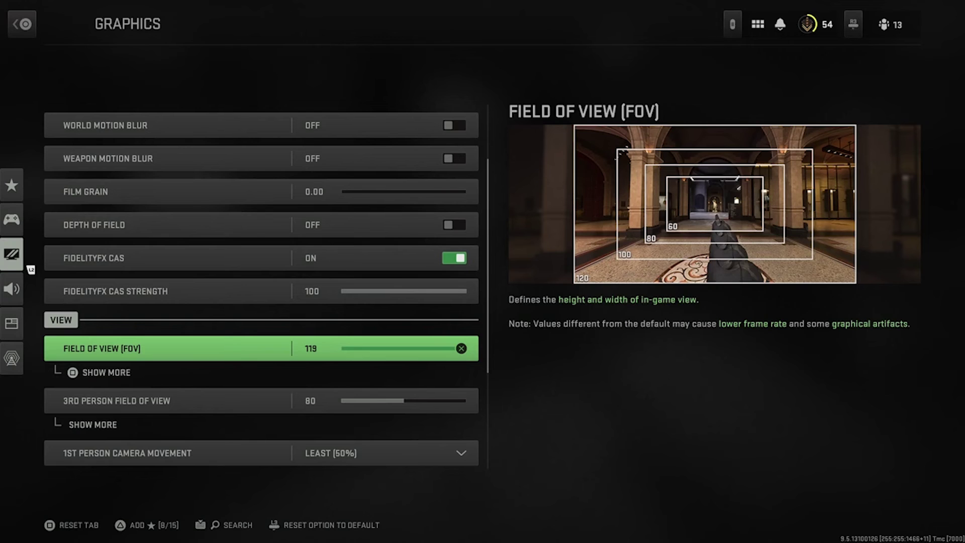
pyautogui.press('space')
pyautogui.press('Down')
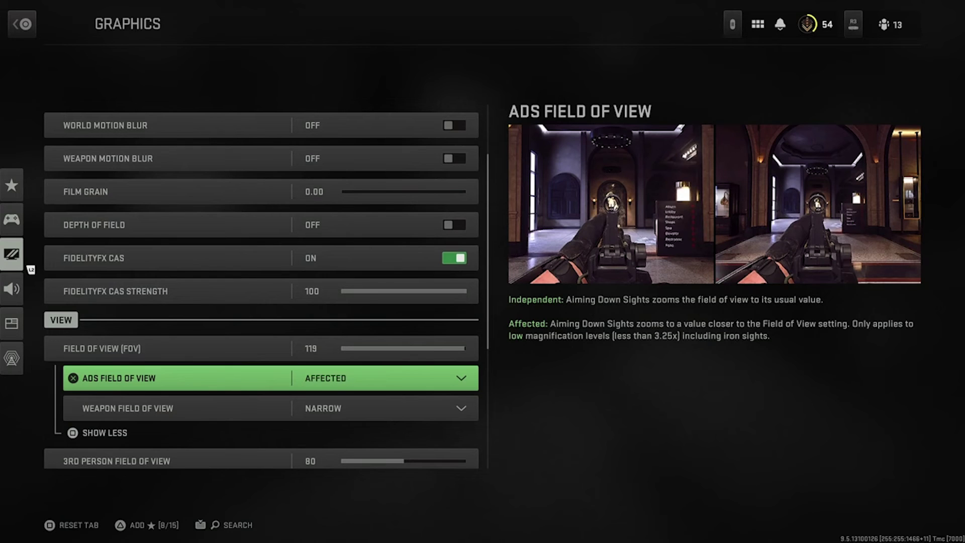
# Compare the Weapon Field of View choices and select Narrow
pyautogui.press('Down')
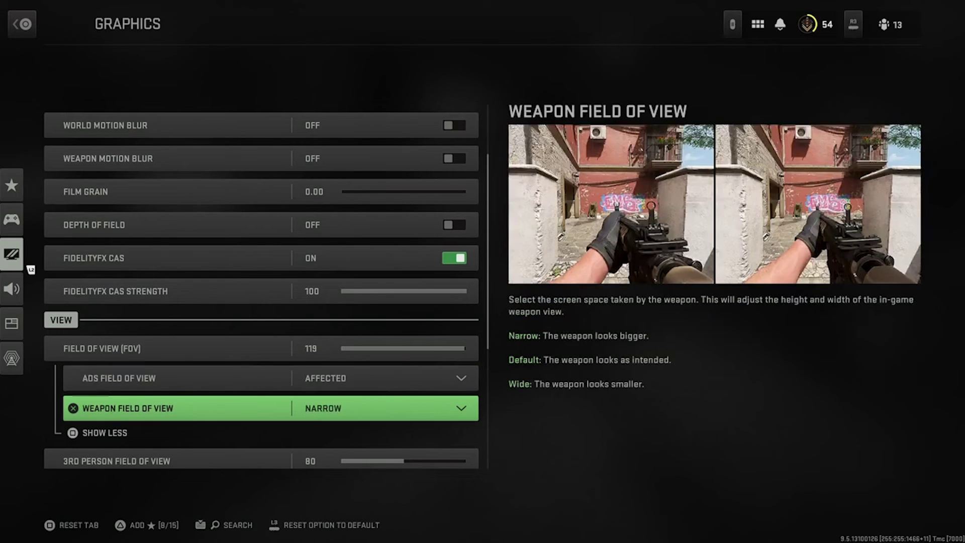
pyautogui.press('Return')
pyautogui.press('Down')
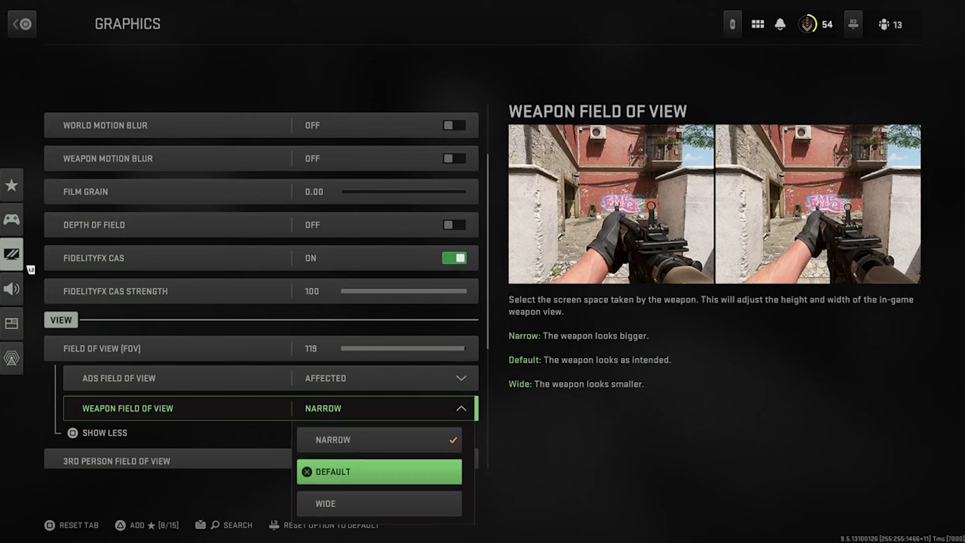
pyautogui.press('Down')
pyautogui.press('Up')
pyautogui.press('Down')
pyautogui.press('Up')
pyautogui.press('Up')
pyautogui.press('Return')
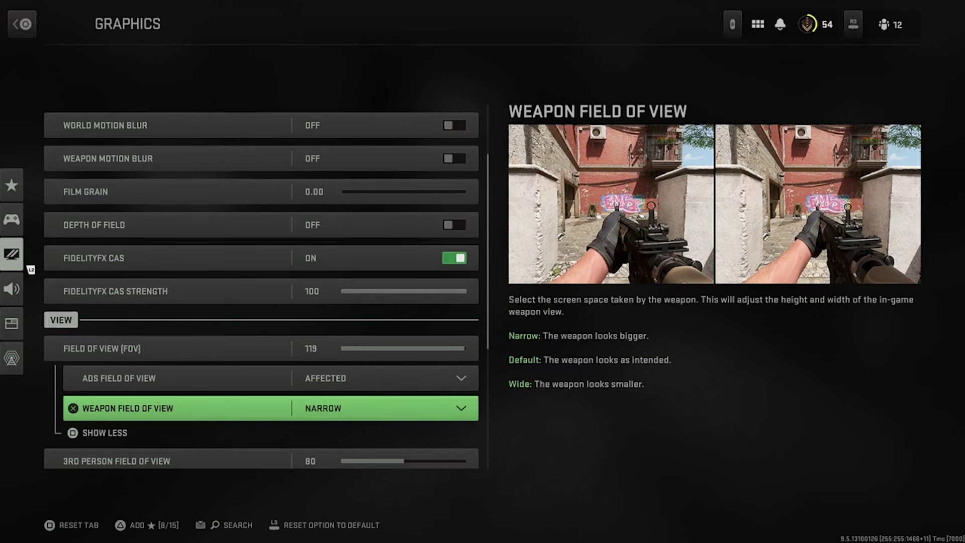
# Review the remaining View settings from 3rd Person Field of View through Safe Area
pyautogui.press('Down')
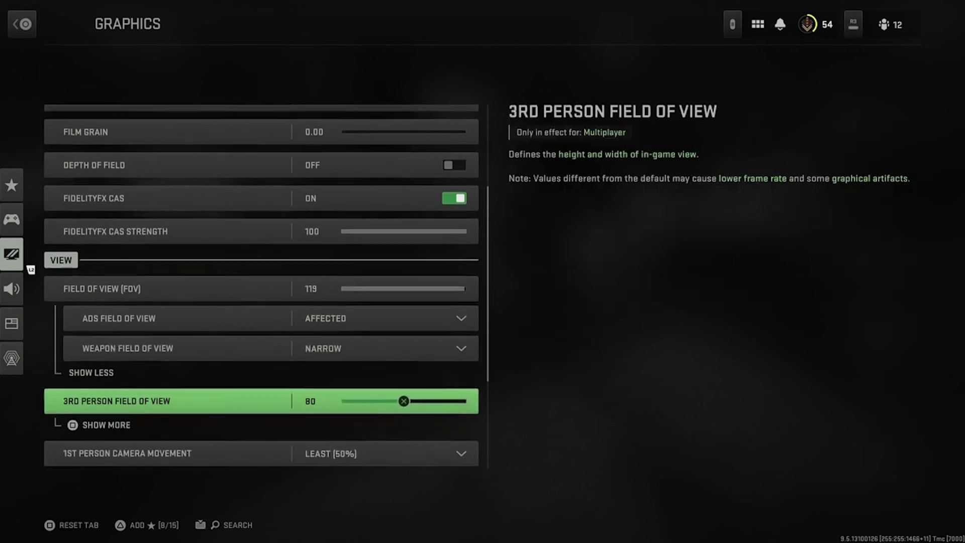
pyautogui.press('Down')
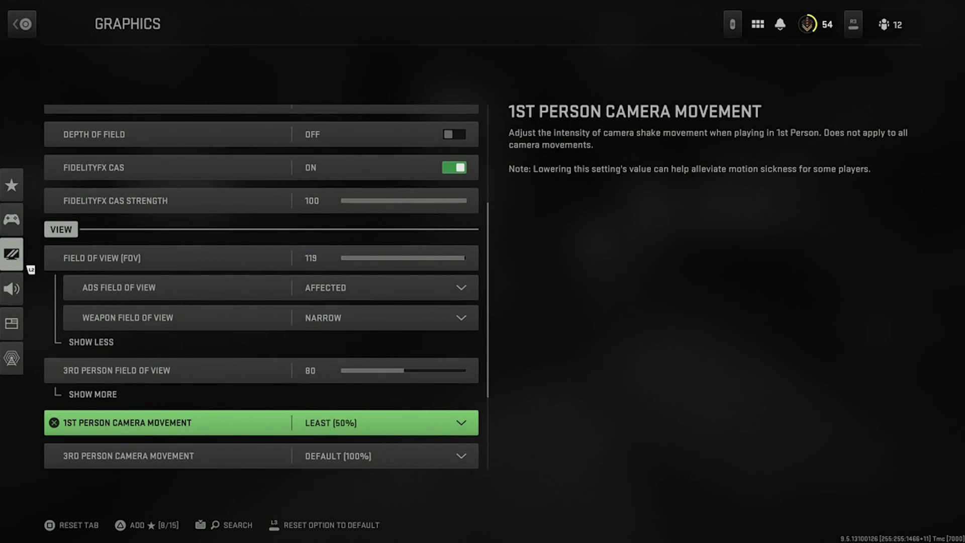
pyautogui.press('Down')
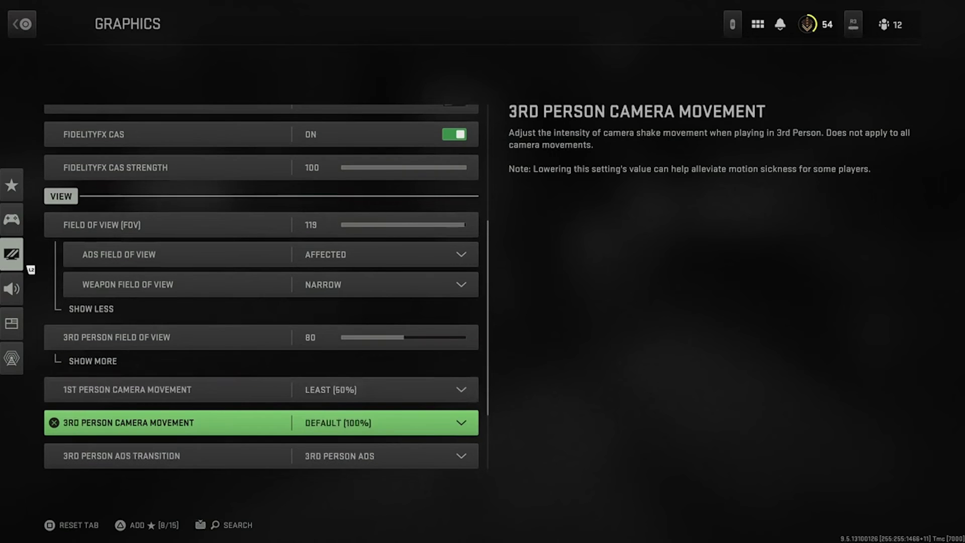
pyautogui.press('Down')
pyautogui.press('Down')
pyautogui.press('Down')
pyautogui.press('Down')
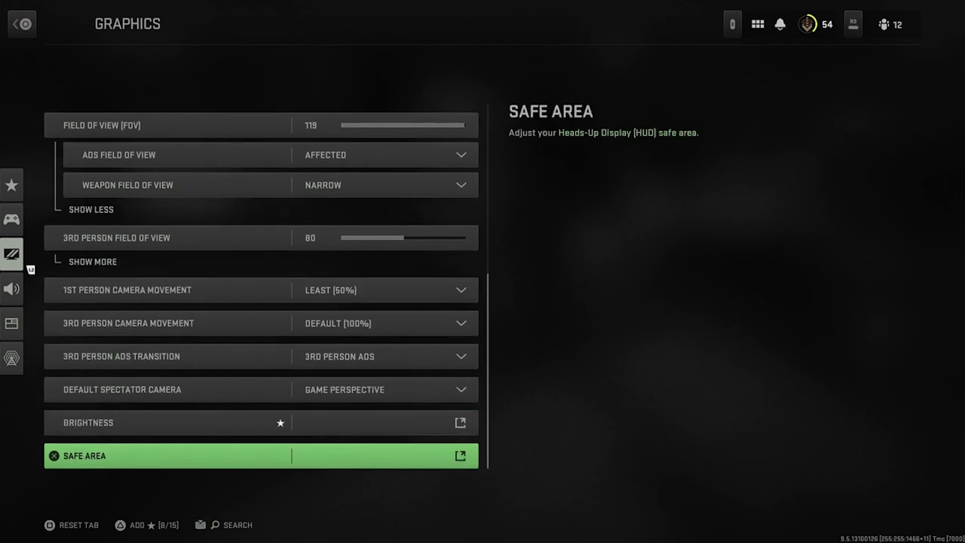
# Recheck the View settings from Safe Area back up to Field of View
pyautogui.press('Up')
pyautogui.press('Up')
pyautogui.press('Up')
pyautogui.press('Up')
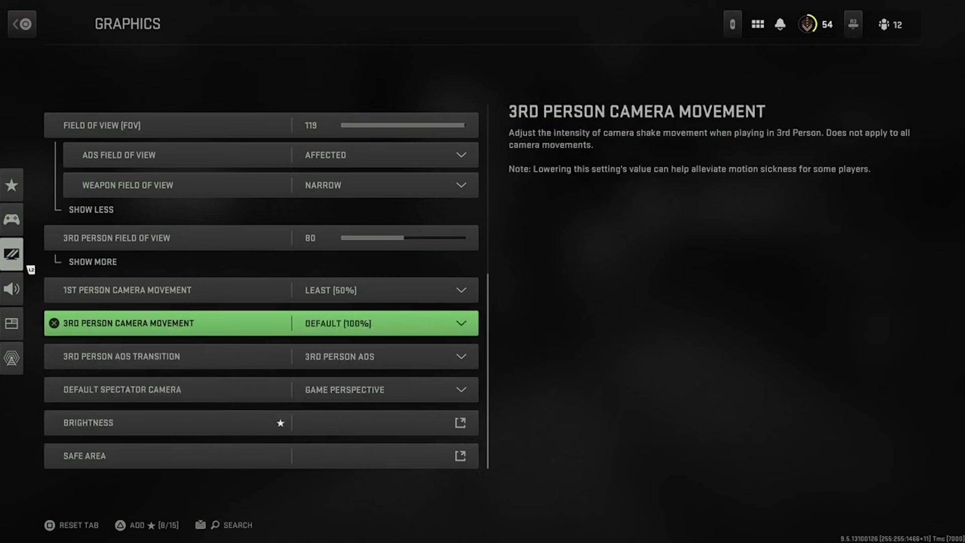
pyautogui.press('Up')
pyautogui.press('Up')
pyautogui.press('Up')
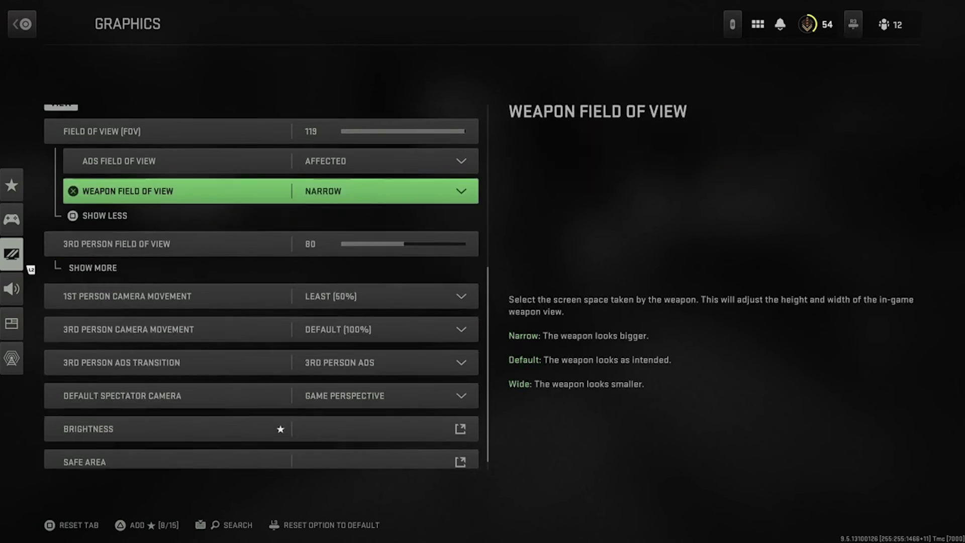
pyautogui.press('Up')
pyautogui.press('Up')
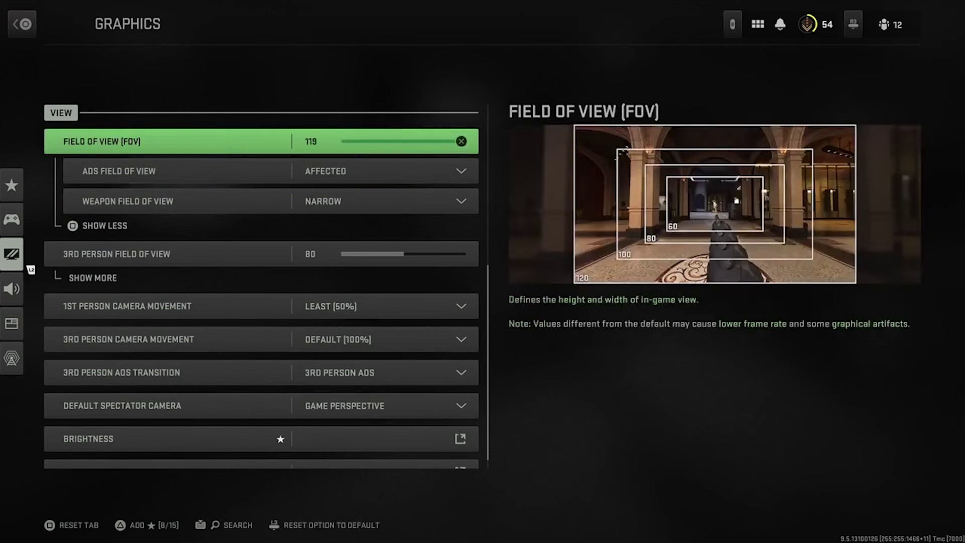
# Recheck the post processing settings from FidelityFX CAS Strength back up to Film Grain
pyautogui.press('Up')
pyautogui.press('Up')
pyautogui.press('Up')
pyautogui.press('Up')
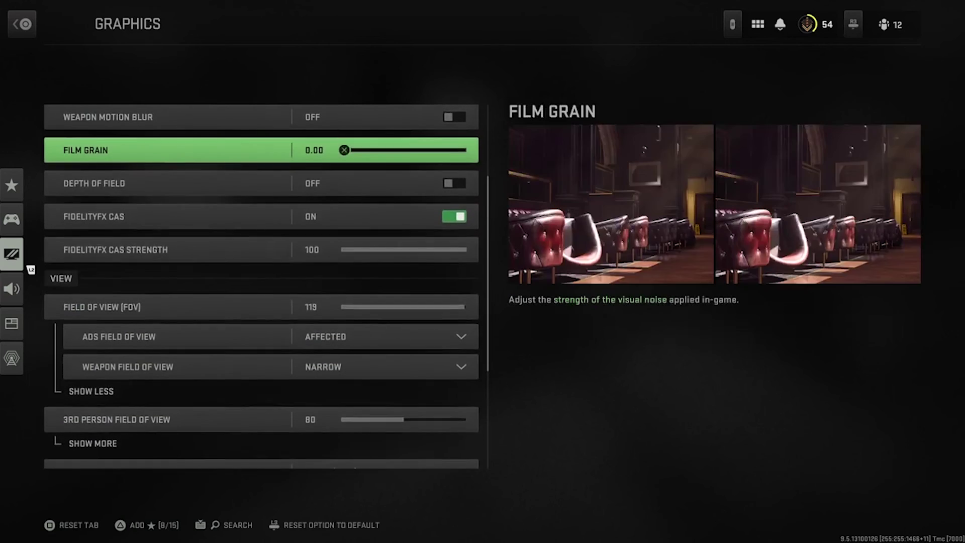
pyautogui.press('Down')
pyautogui.press('Down')
pyautogui.press('Down')
pyautogui.press('Up')
pyautogui.press('Up')
pyautogui.press('Up')
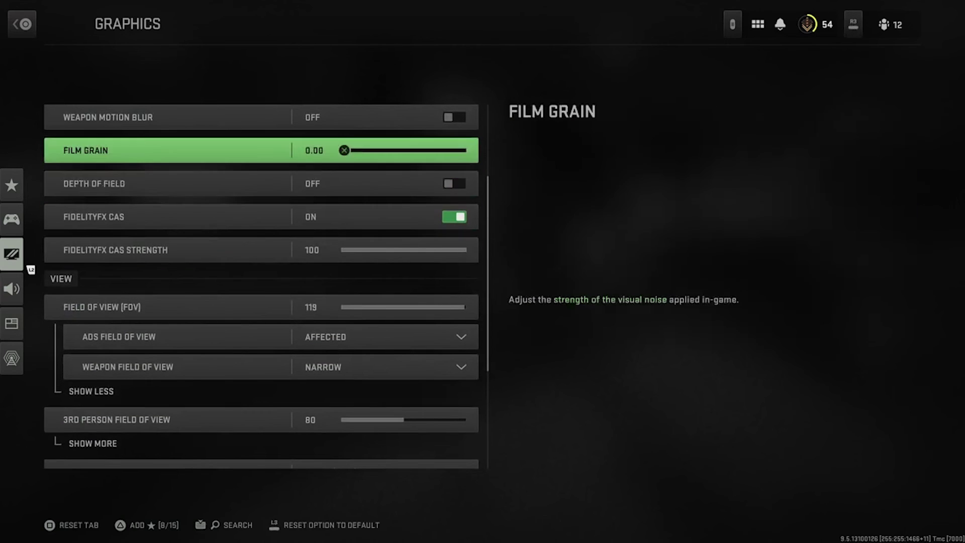
# Switch from the Graphics settings to the Audio settings and look over the volume options
pyautogui.press('Left')
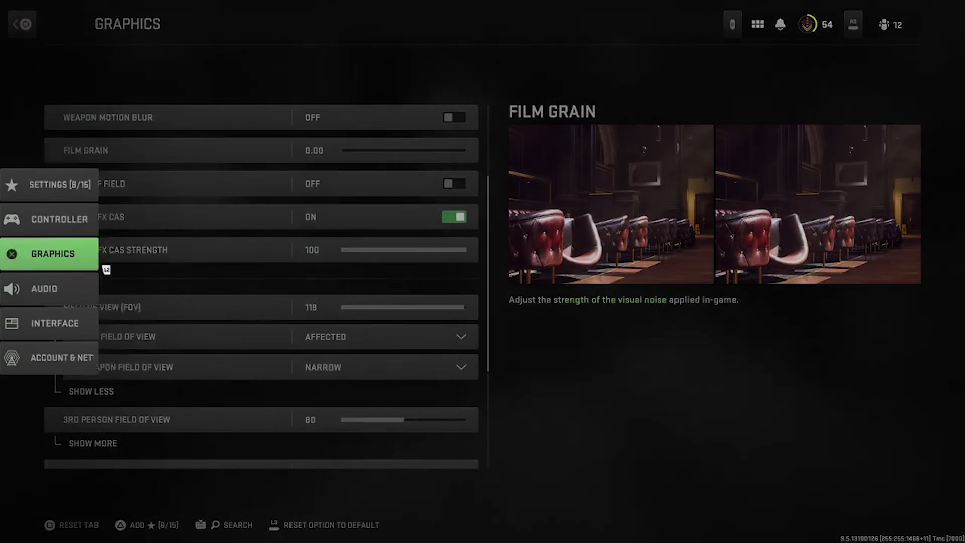
pyautogui.press('Down')
pyautogui.press('Return')
pyautogui.press('Down')
pyautogui.press('Down')
pyautogui.press('Down')
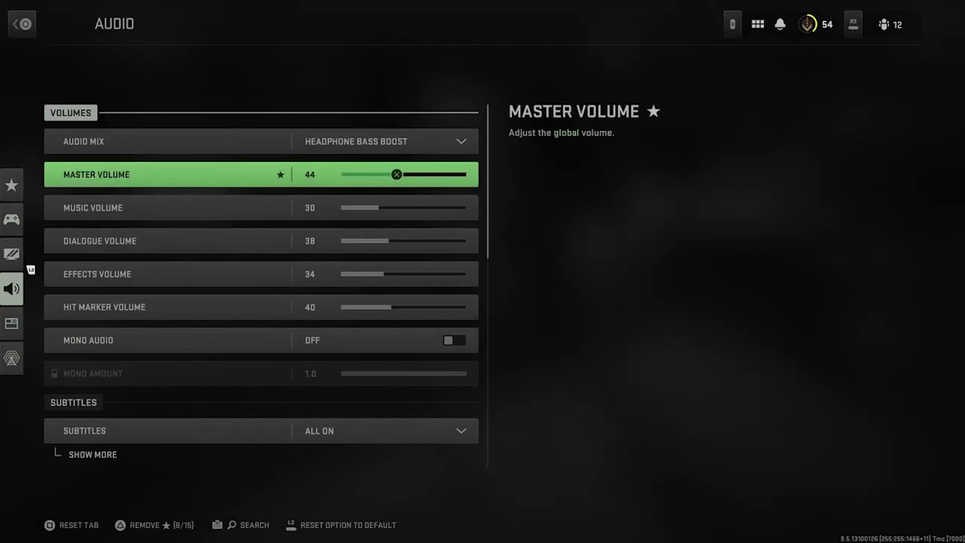
# Review the Audio Mix choices and select Headphone Bass Boost
pyautogui.press('Up')
pyautogui.press('Up')
pyautogui.press('Up')
pyautogui.press('Return')
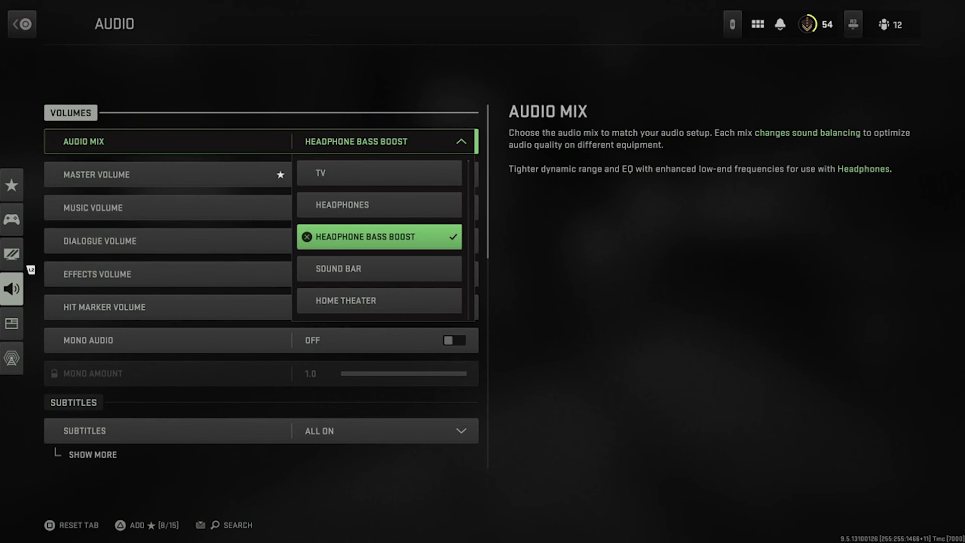
pyautogui.press('Up')
pyautogui.press('Down')
pyautogui.press('Return')
# Review the volume levels from Master Volume through Hit Marker Volume, along with the Mono Audio and Subtitles options
pyautogui.press('Down')
pyautogui.press('Down')
pyautogui.press('Down')
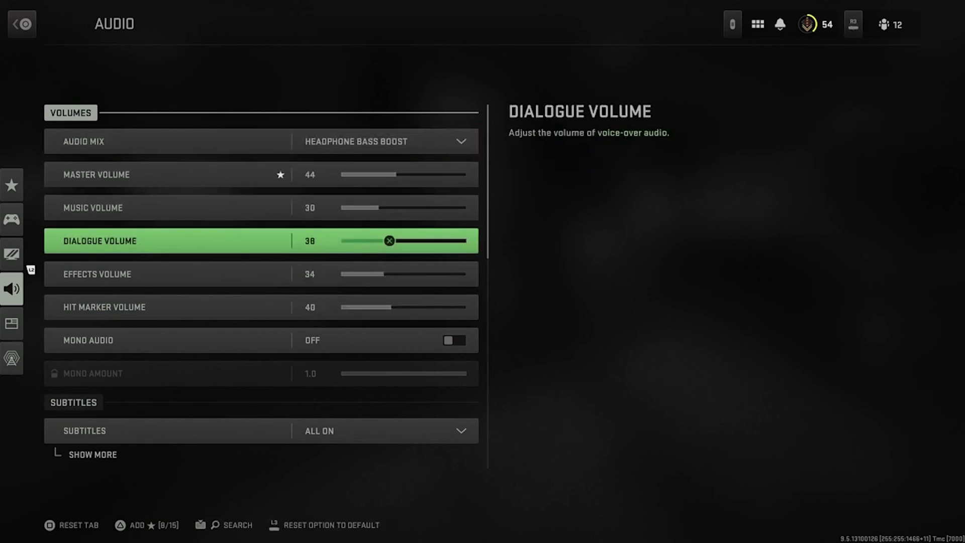
pyautogui.press('Down')
pyautogui.press('Down')
pyautogui.press('Down')
pyautogui.press('Down')
pyautogui.press('Down')
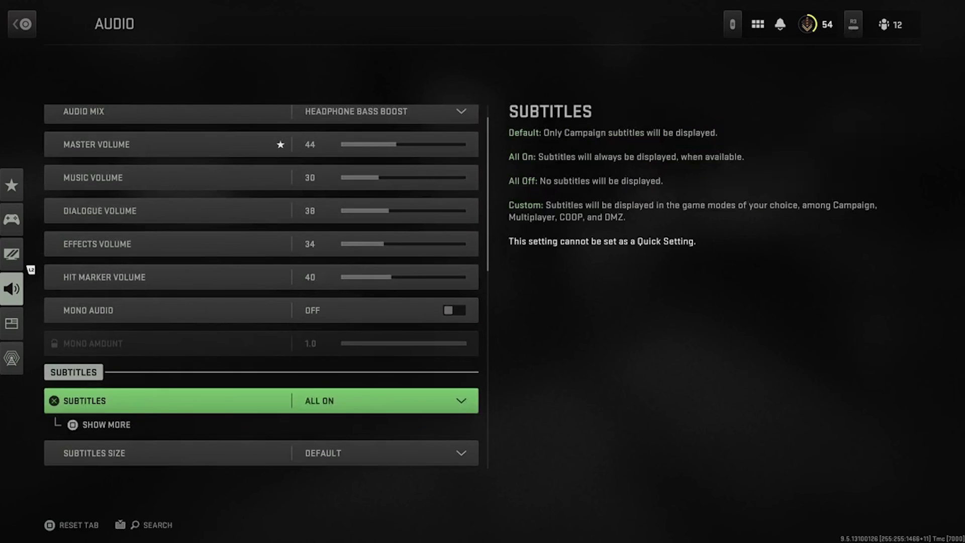
pyautogui.press('Up')
pyautogui.press('Up')
pyautogui.press('Up')
pyautogui.press('Up')
pyautogui.press('Up')
pyautogui.press('Up')
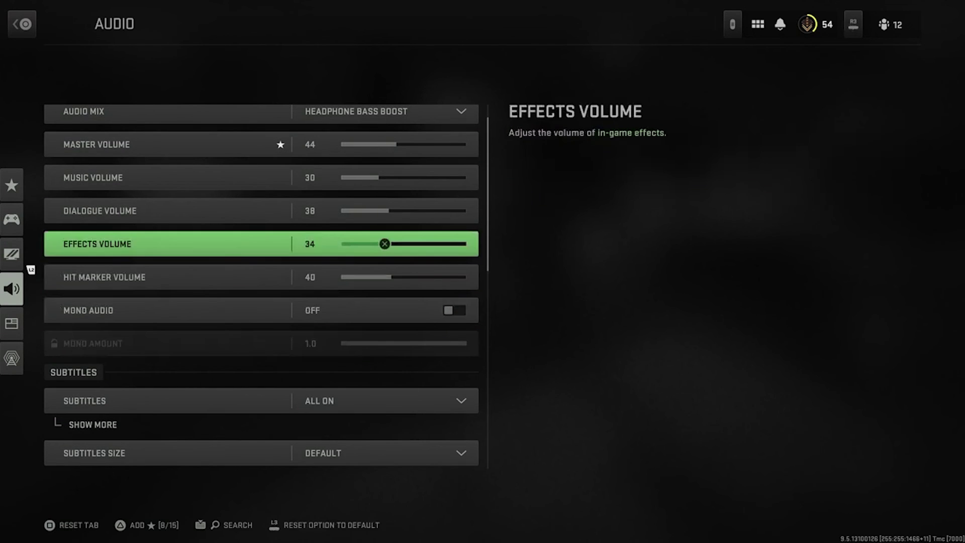
# Review the subtitle size and background opacity options and the Voice Chat settings through Microphone Volume
pyautogui.press('Down')
pyautogui.press('Down')
pyautogui.press('Down')
pyautogui.press('Down')
pyautogui.press('Down')
pyautogui.press('Down')
pyautogui.press('Down')
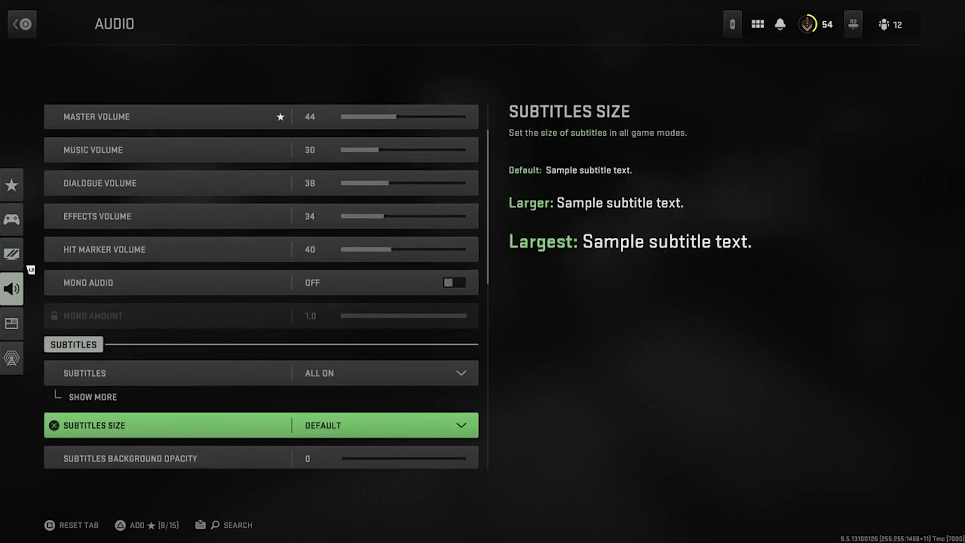
pyautogui.press('Down')
pyautogui.press('Down')
pyautogui.press('Down')
pyautogui.press('Down')
pyautogui.press('Down')
pyautogui.press('Down')
pyautogui.press('Down')
pyautogui.press('Down')
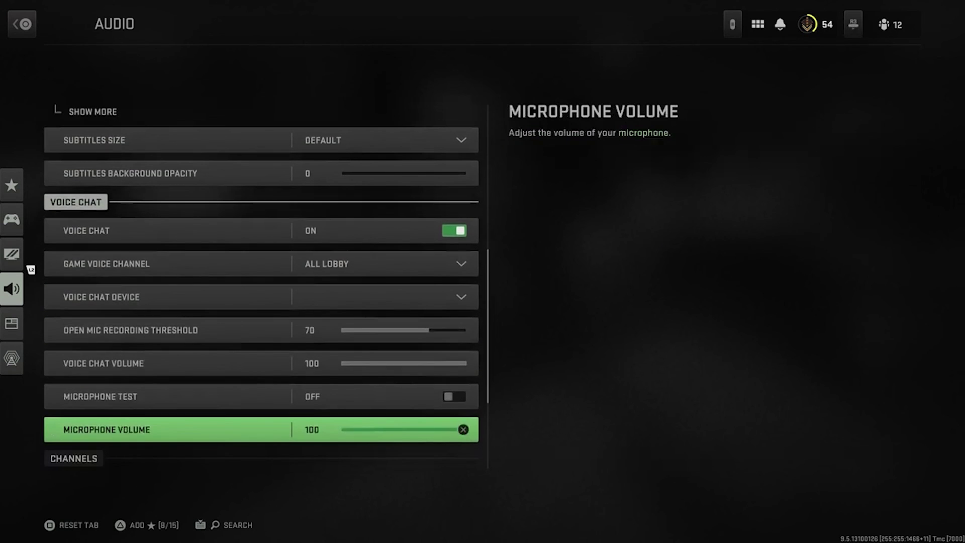
# Review the Channels and Audio Advanced Settings through Reduce Tinnitus Sound
pyautogui.press('Down')
pyautogui.press('Down')
pyautogui.press('Down')
pyautogui.press('Down')
pyautogui.press('Down')
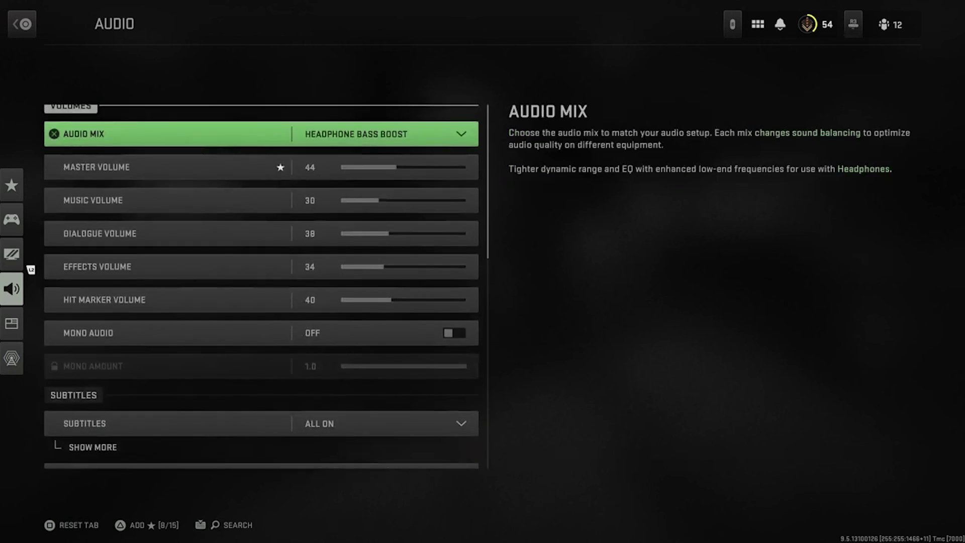
pyautogui.press('Up')
pyautogui.press('Up')
pyautogui.press('Up')
pyautogui.press('Return')
pyautogui.press('Down')
pyautogui.press('Down')
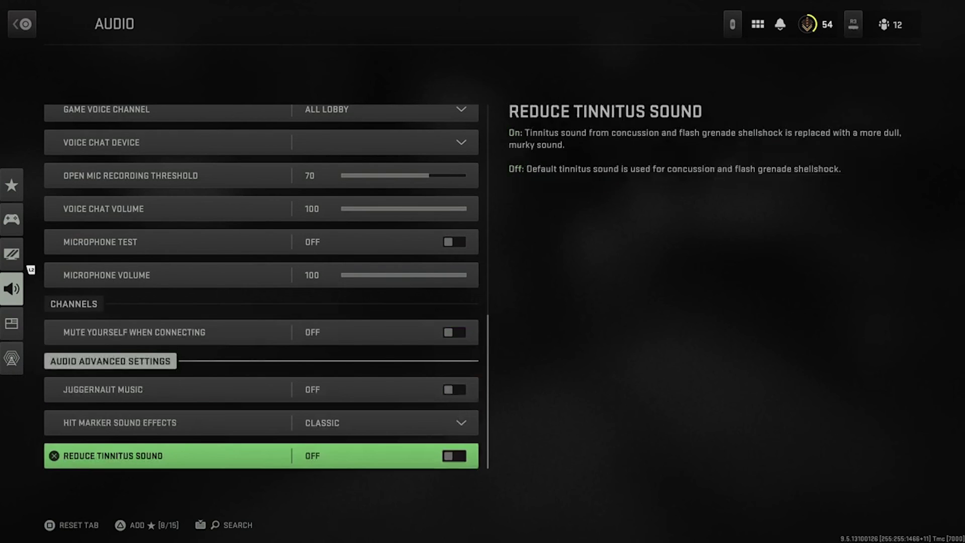
# Examine the Hit Marker Sound Effects choices and close them without changing the selection
pyautogui.press('Up')
pyautogui.press('Return')
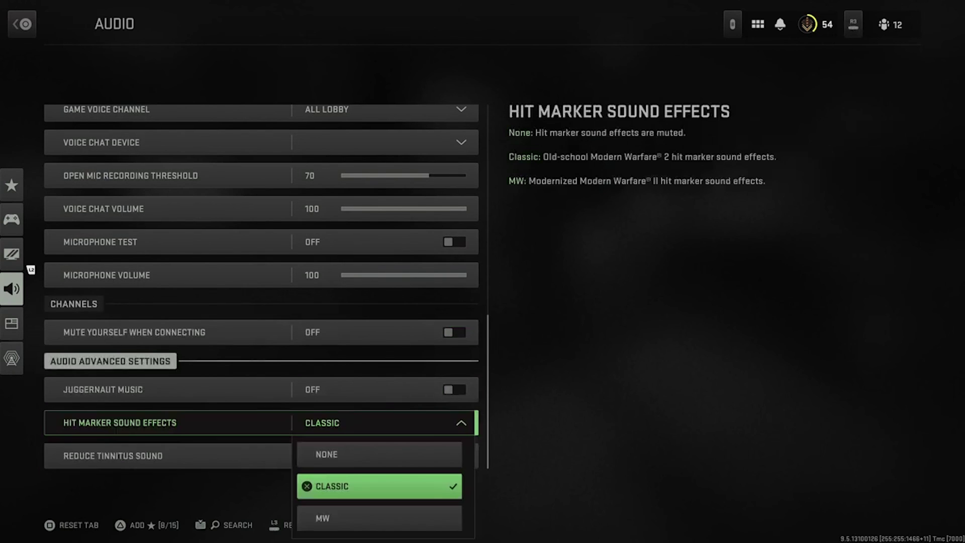
pyautogui.press('Escape')
pyautogui.press('Down')
pyautogui.press('Down')
pyautogui.press('Up')
# Look over the settings categories and leave the settings for the multiplayer Play screen
pyautogui.press('Left')
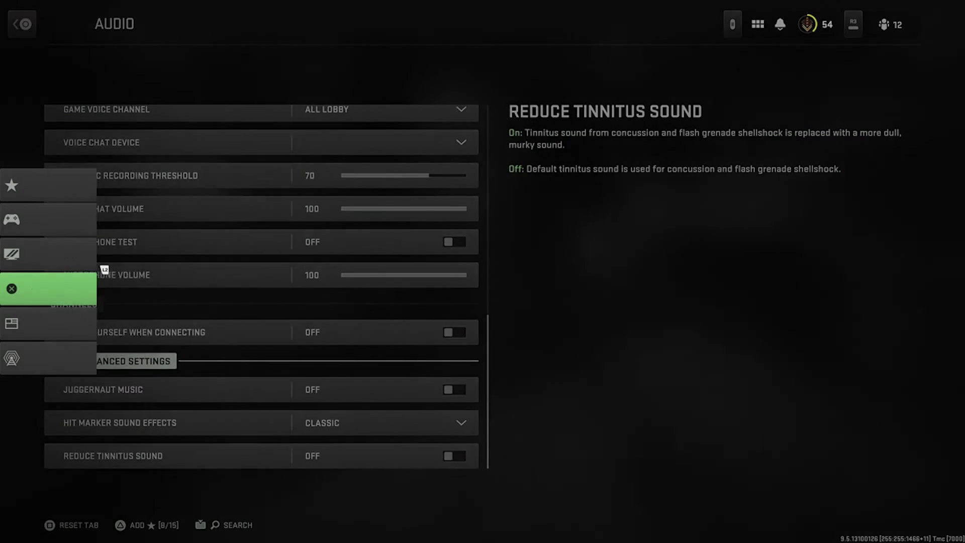
pyautogui.press('Down')
pyautogui.press('Up')
pyautogui.press('Up')
pyautogui.press('Up')
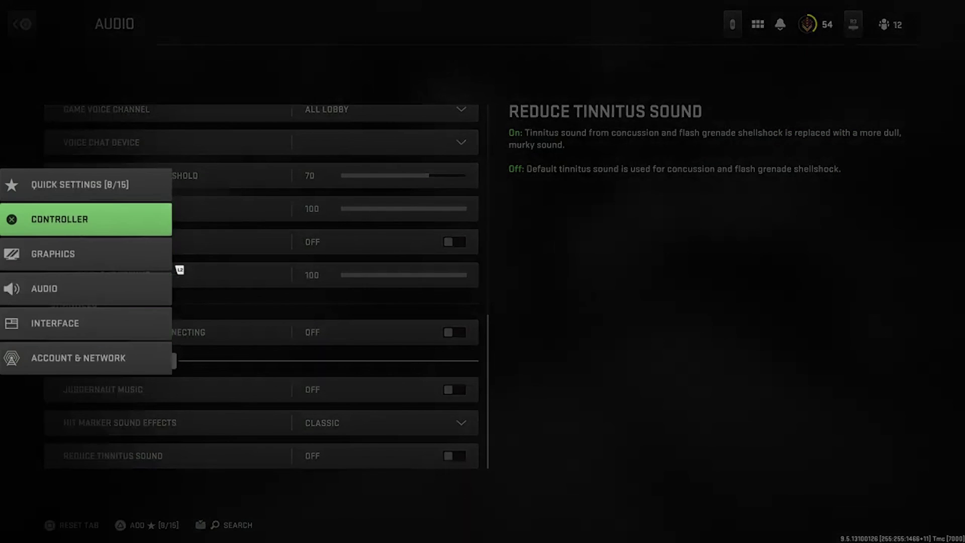
pyautogui.press('Right')
pyautogui.press('Escape')
pyautogui.press('Escape')
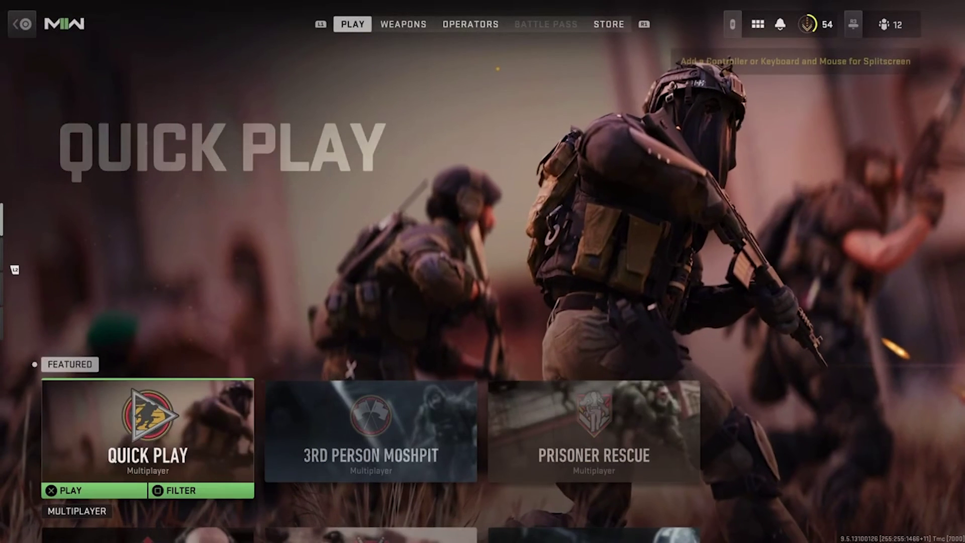